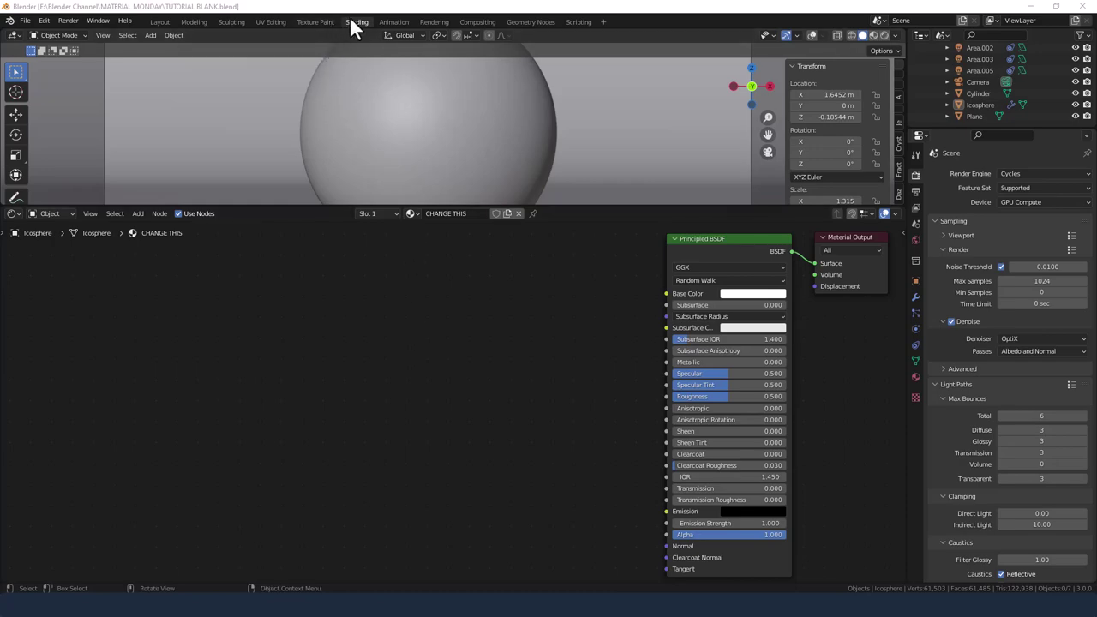
# - Show the viewport in rendered shading and add a Voronoi Texture node with its Distance output feeding the Principled BSDF's Base Color
pyautogui.click(884, 35)
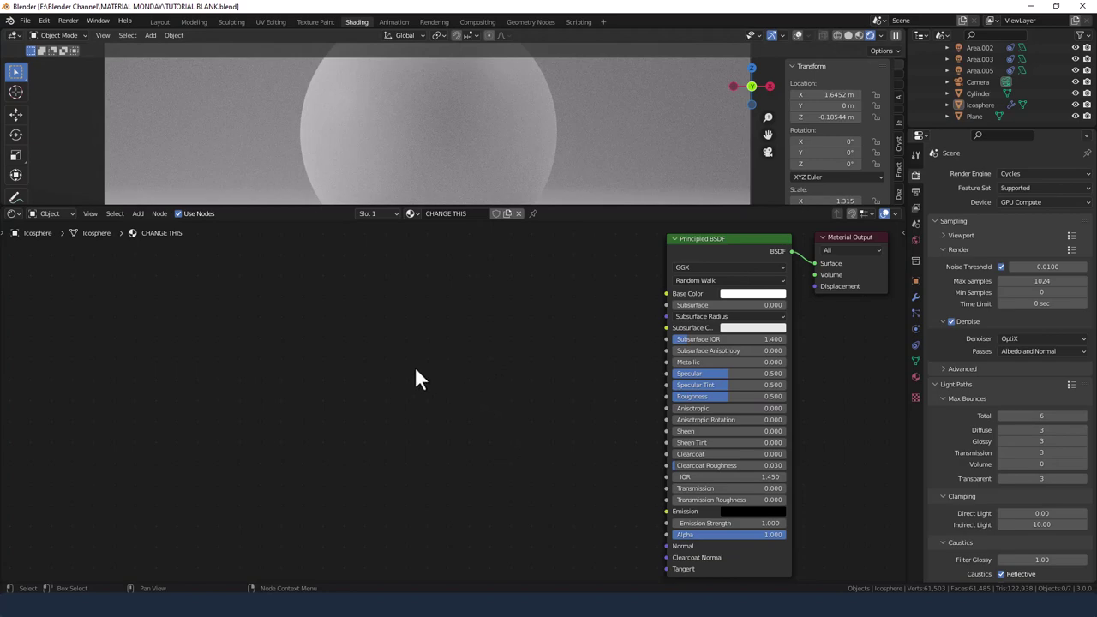
pyautogui.hotkey('shift', 'a')
pyautogui.write('vo')
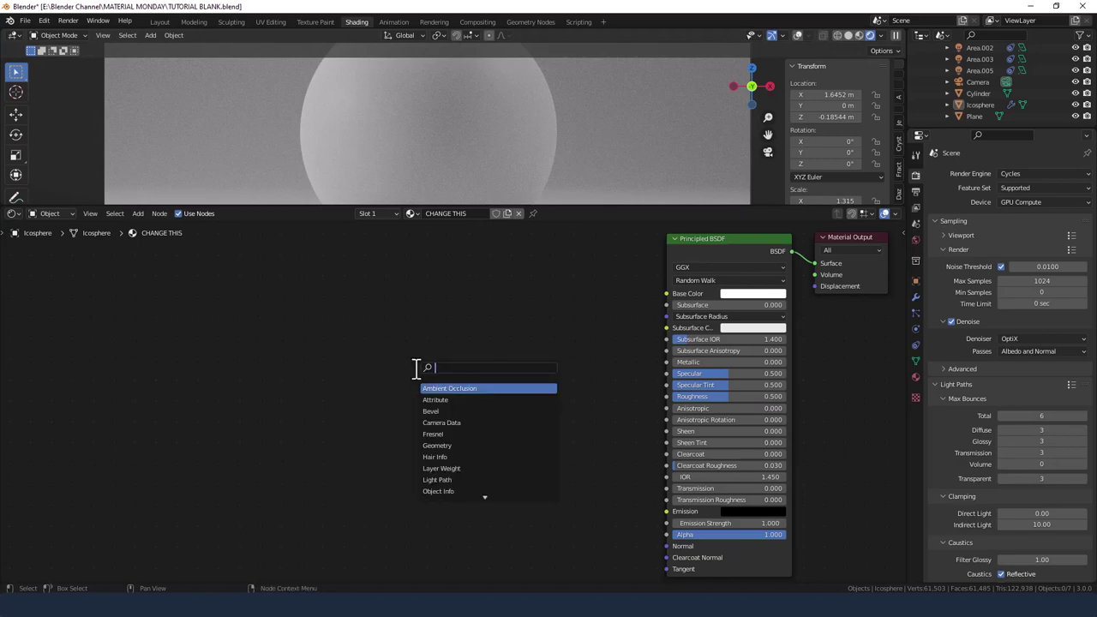
pyautogui.write('ro')
pyautogui.press('Return')
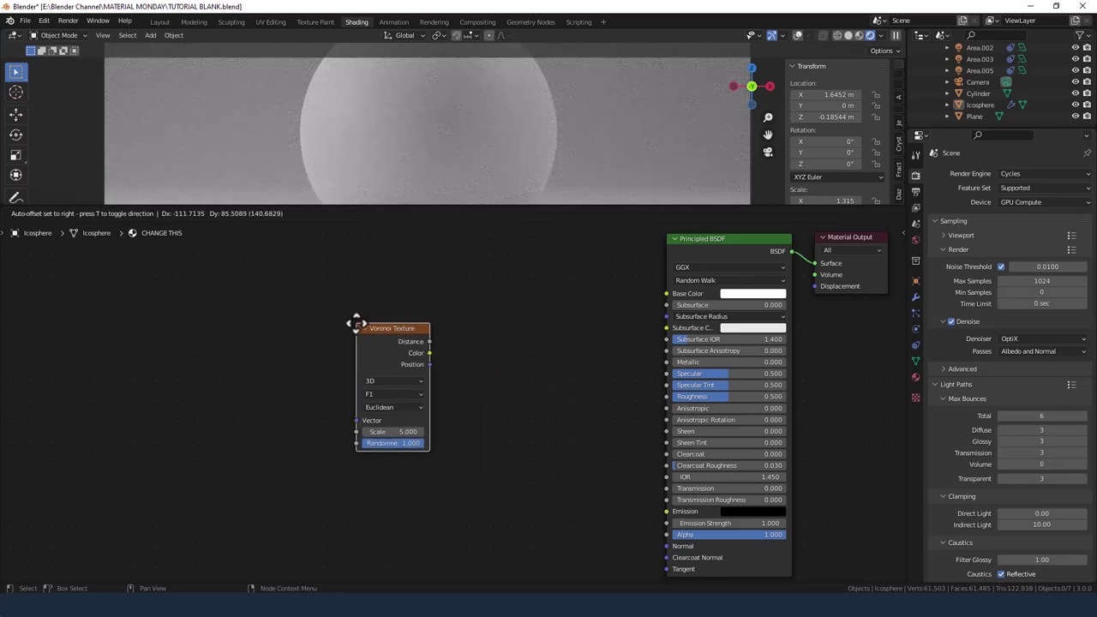
pyautogui.click(314, 265)
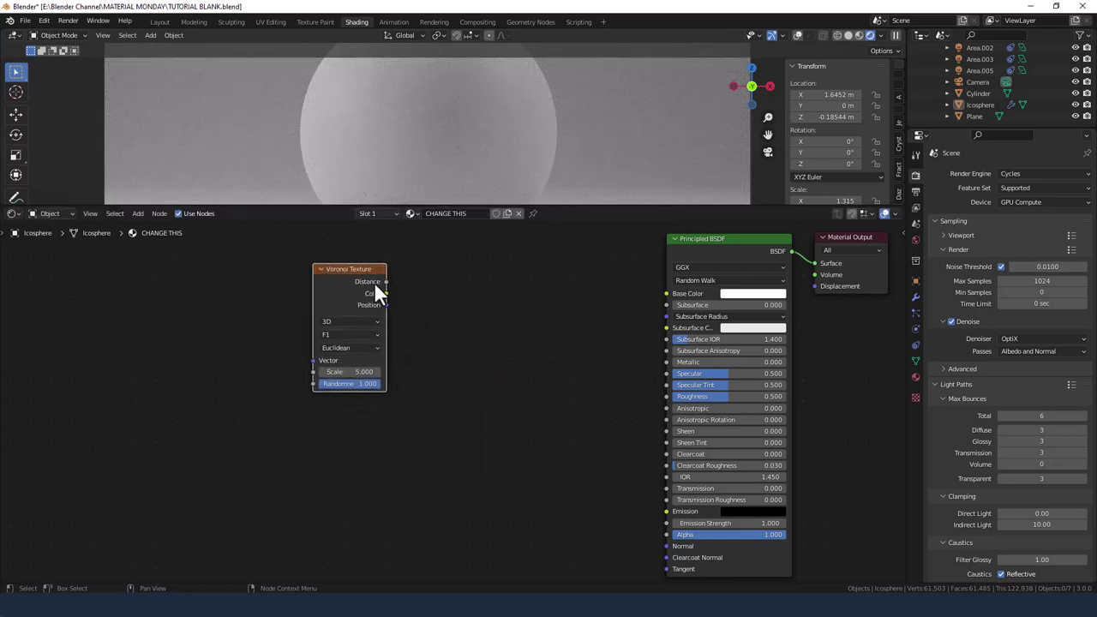
pyautogui.moveTo(385, 281); pyautogui.dragTo(668, 291)
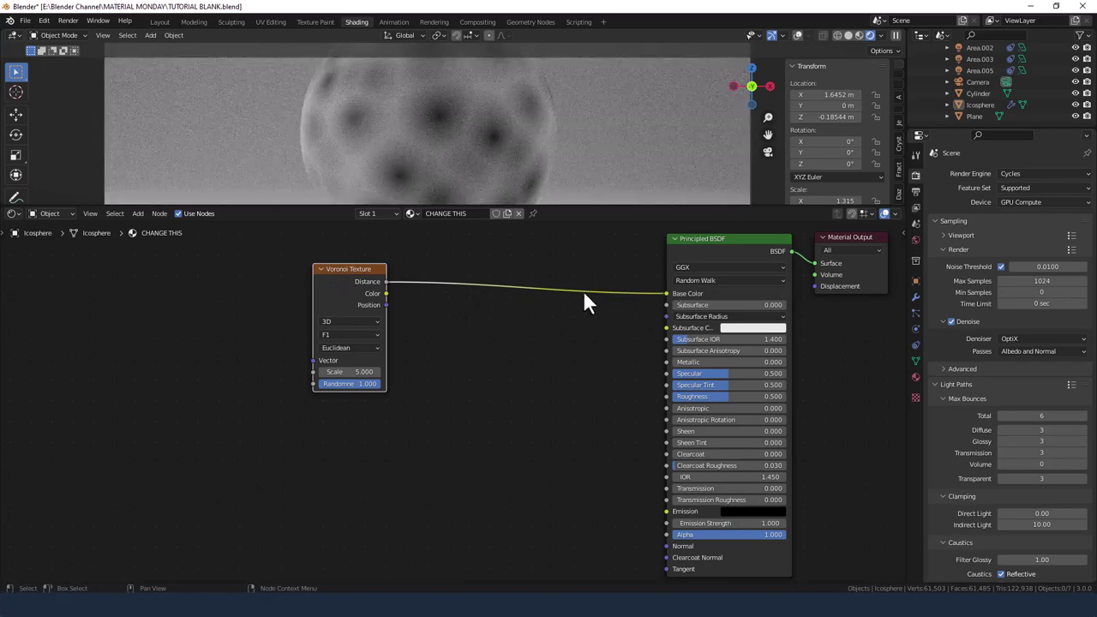
# - Insert a ColorRamp node on the link between the Voronoi Texture and the Principled BSDF's Base Color
pyautogui.hotkey('shift', 'a')
pyautogui.click(531, 332)
pyautogui.write('color')
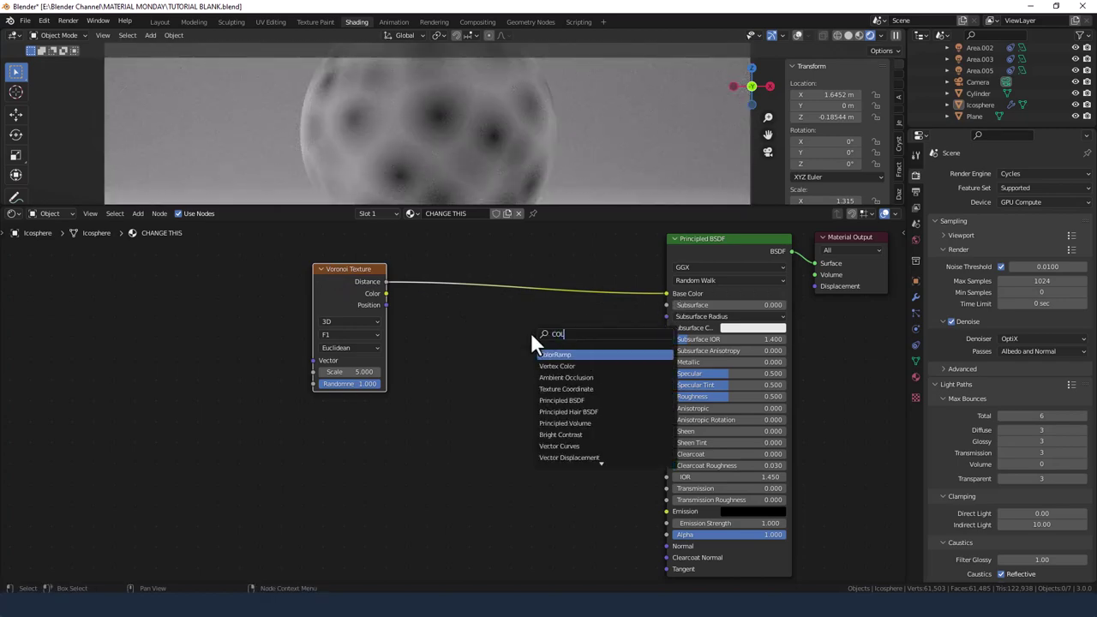
pyautogui.press('Return')
pyautogui.click(446, 262)
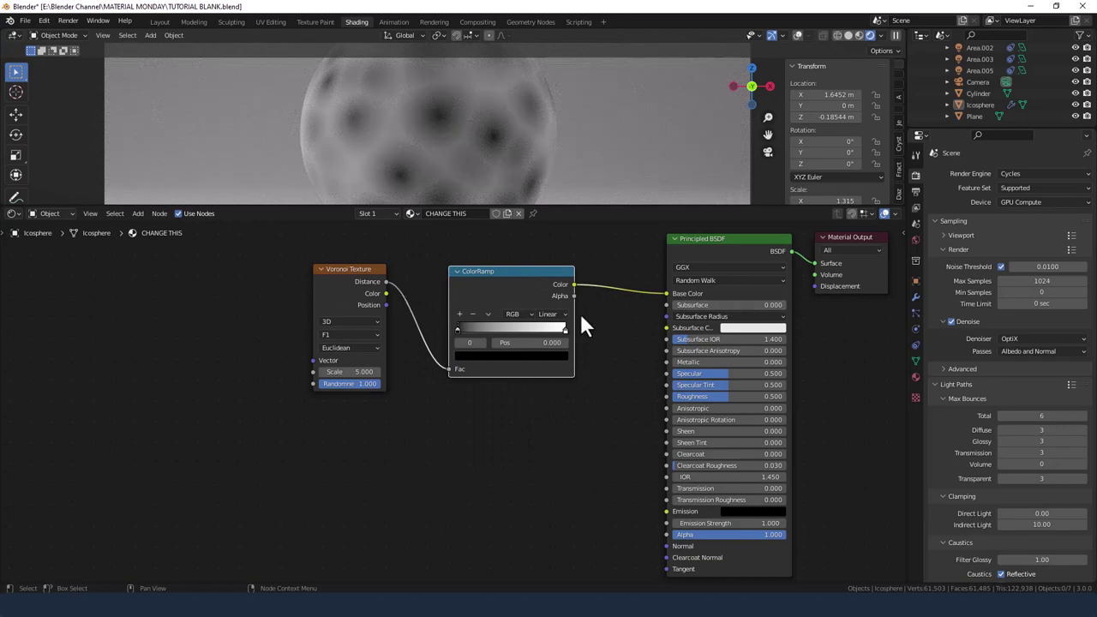
# - Add a Noise Texture node below the Voronoi Texture and connect its Fac output to the Principled BSDF's Normal input
pyautogui.hotkey('shift', 'a')
pyautogui.write('NOI')
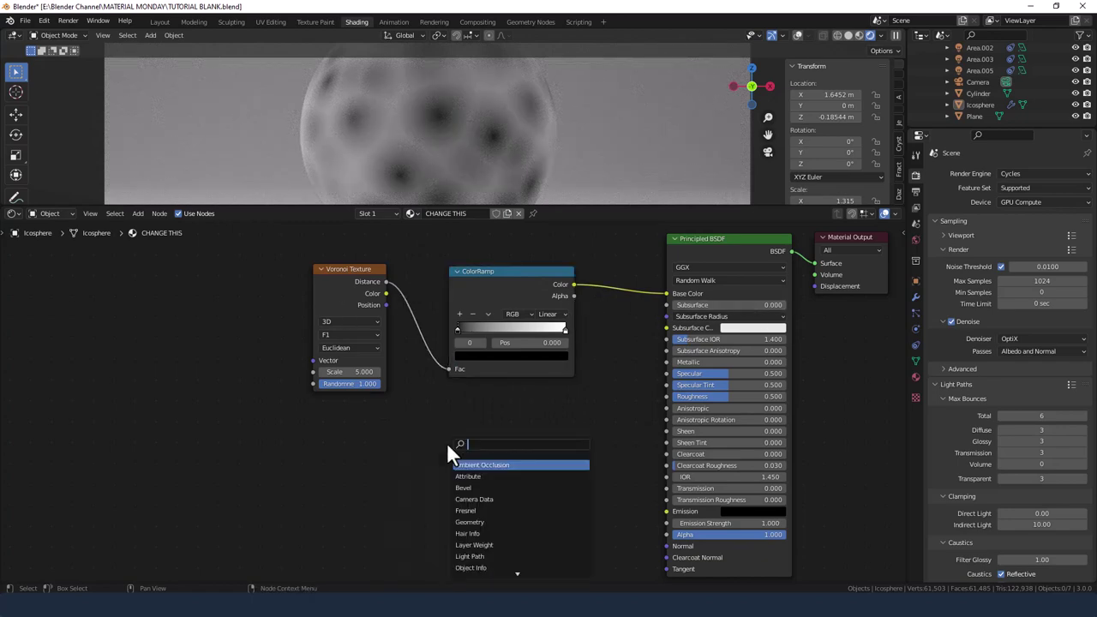
pyautogui.write('SE')
pyautogui.press('Down')
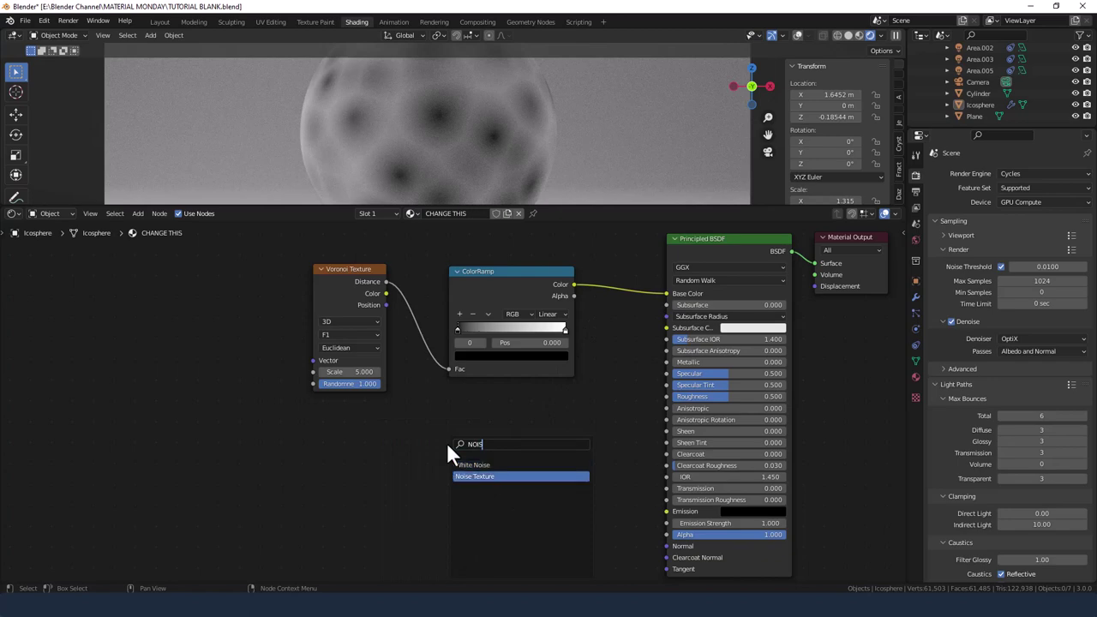
pyautogui.press('Return')
pyautogui.click(360, 428)
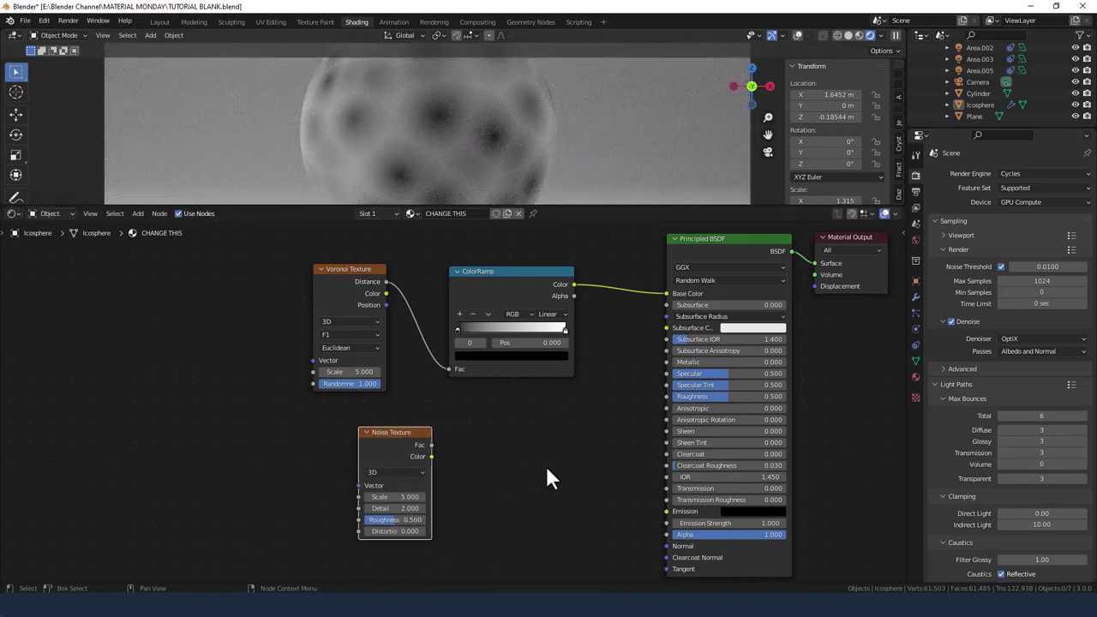
pyautogui.moveTo(430, 446); pyautogui.dragTo(666, 545)
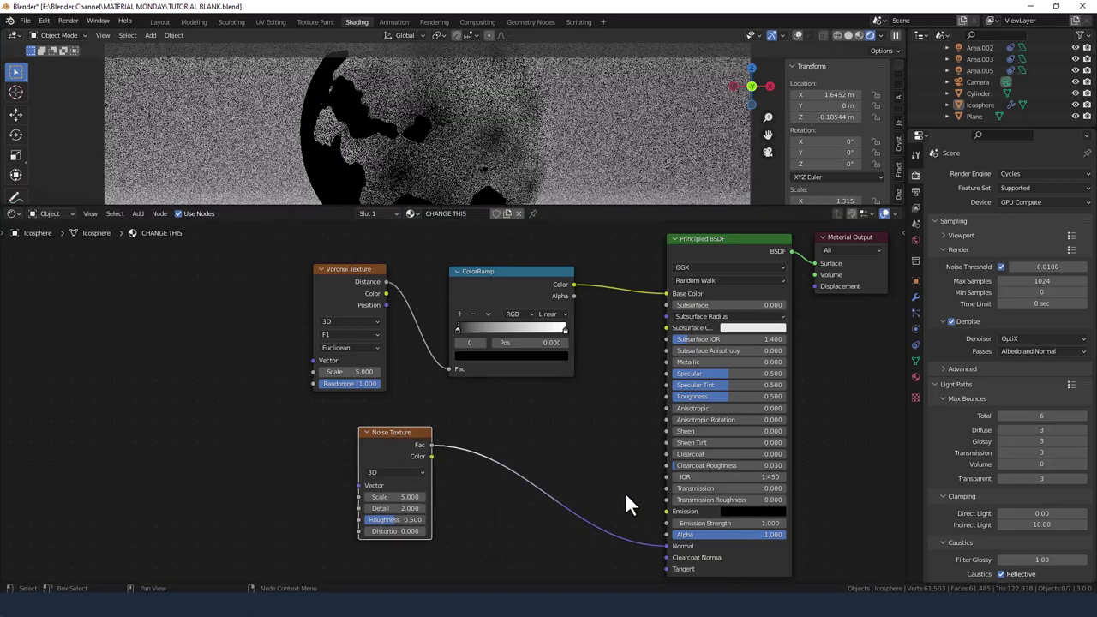
# - Insert a Bump node between the Noise Texture and the Normal input, with the noise Fac feeding the Bump's Height
pyautogui.hotkey('shift', 'a')
pyautogui.moveTo(556, 465)
pyautogui.write('BUMOP')
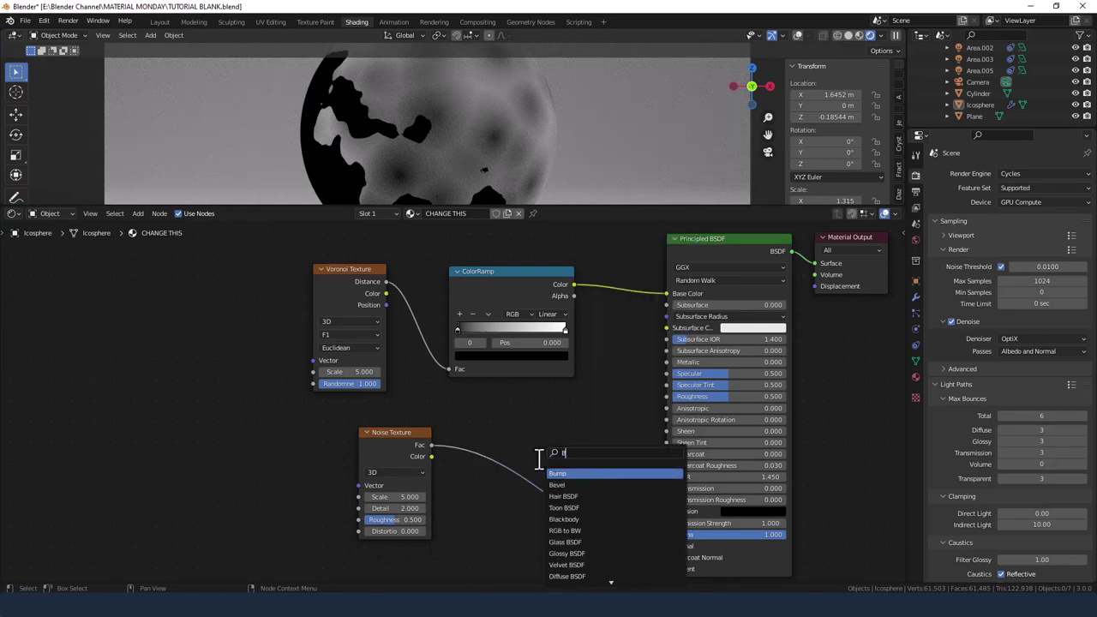
pyautogui.press('BackSpace')
pyautogui.press('BackSpace')
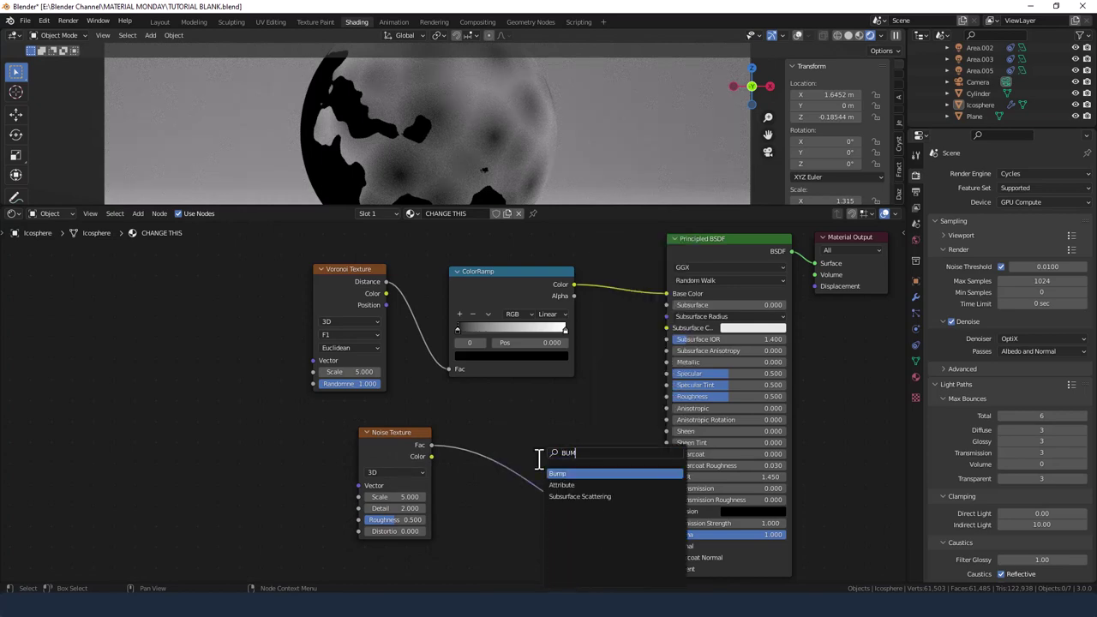
pyautogui.click(562, 474)
pyautogui.click(547, 490)
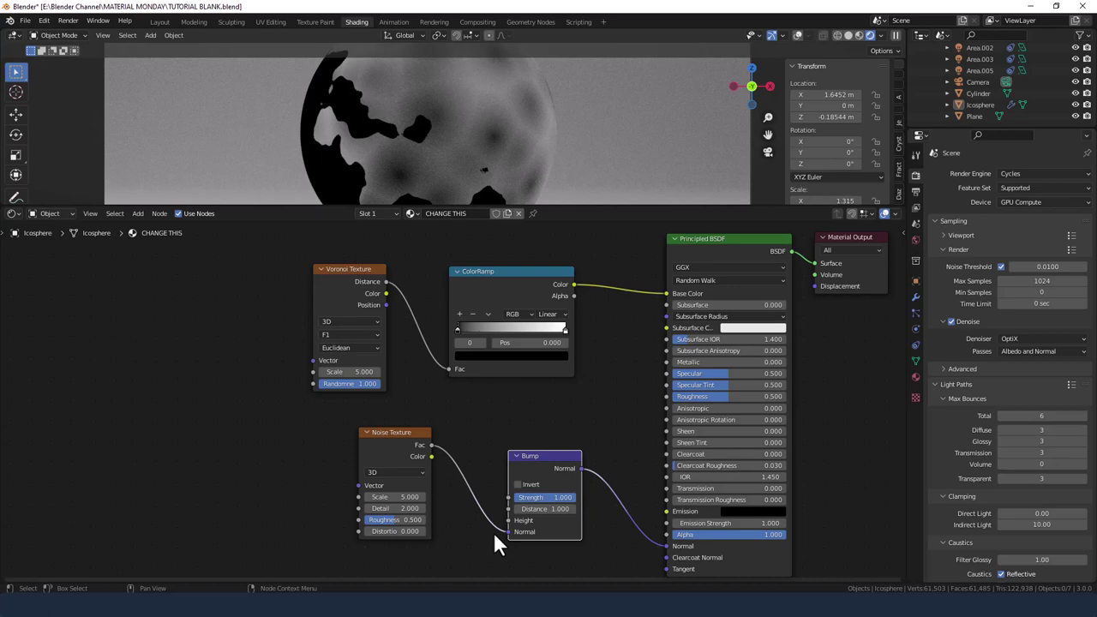
pyautogui.moveTo(509, 531); pyautogui.dragTo(508, 520)
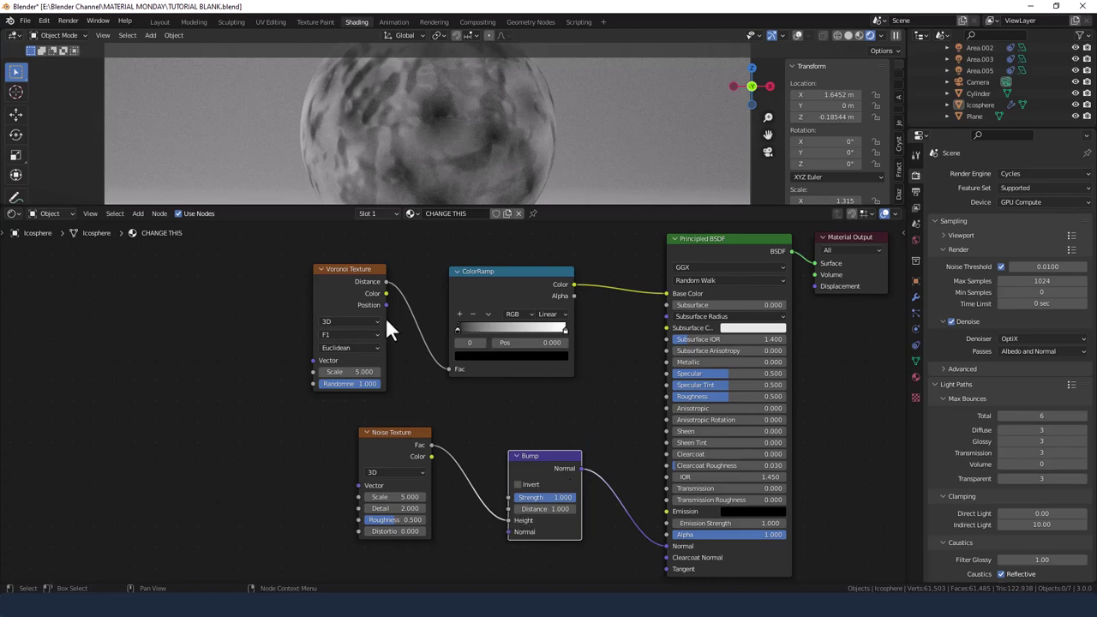
# - Set the Noise Texture's Scale to 3, Detail to 15 and Distortion to -0.4
pyautogui.scroll(2, 426, 342)
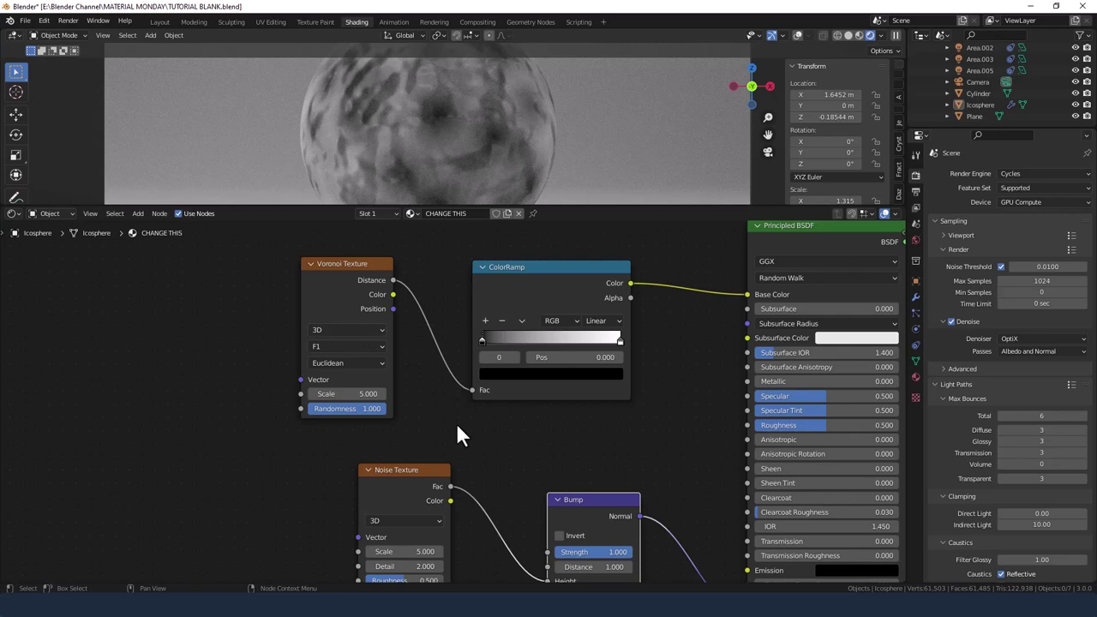
pyautogui.moveTo(455, 422); pyautogui.dragTo(455, 372, button='middle')
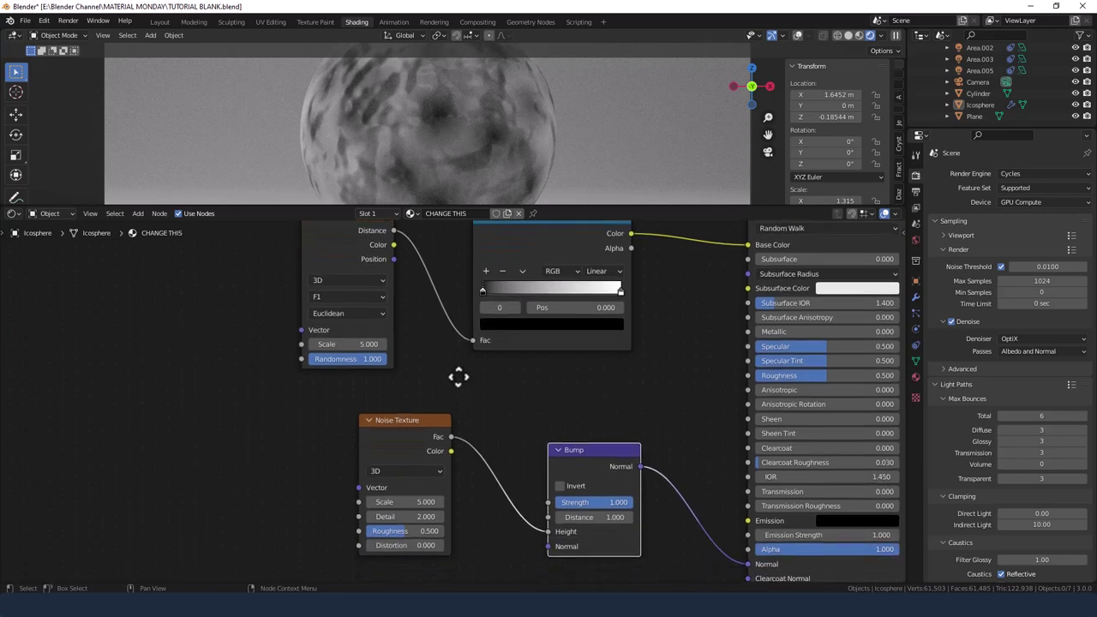
pyautogui.click(429, 502)
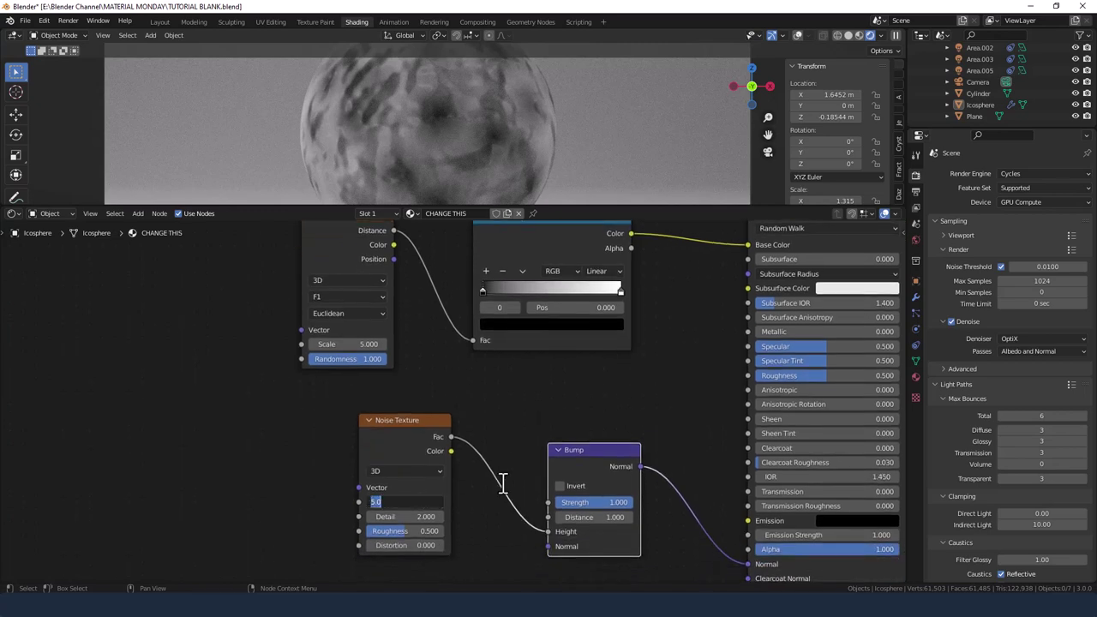
pyautogui.write('3')
pyautogui.press('Tab')
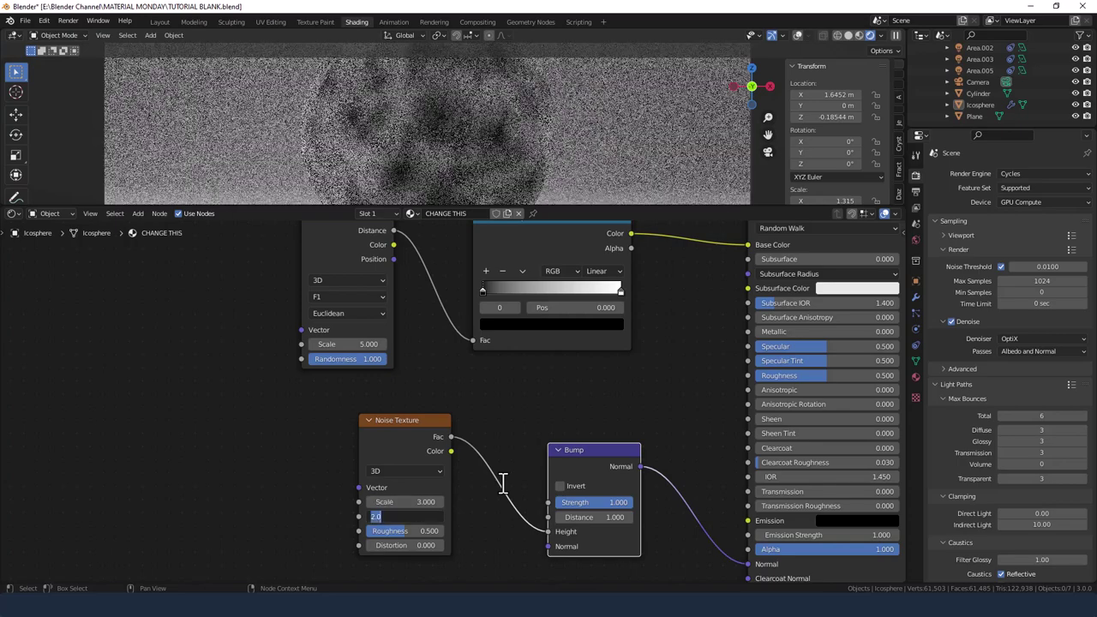
pyautogui.write('15')
pyautogui.press('Tab')
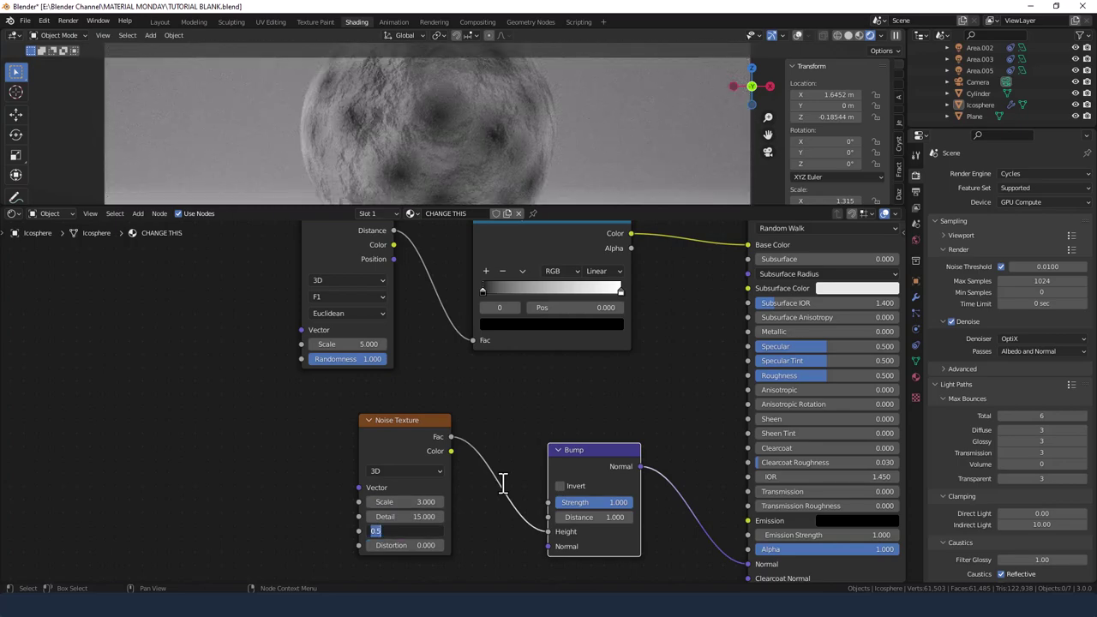
pyautogui.press('Tab')
pyautogui.write('-0.4')
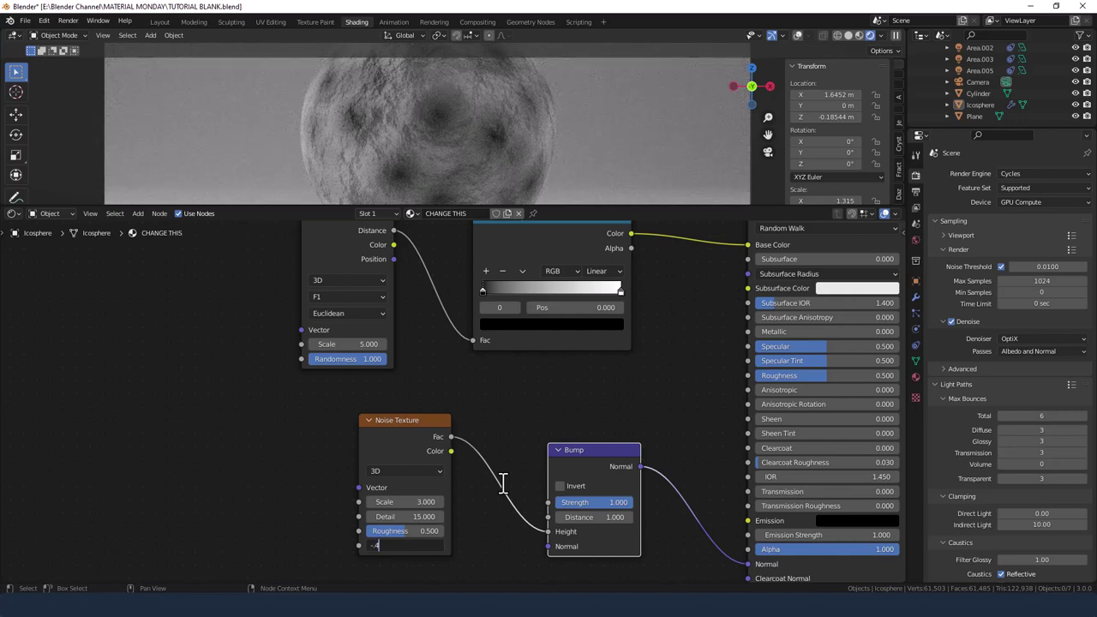
pyautogui.press('Return')
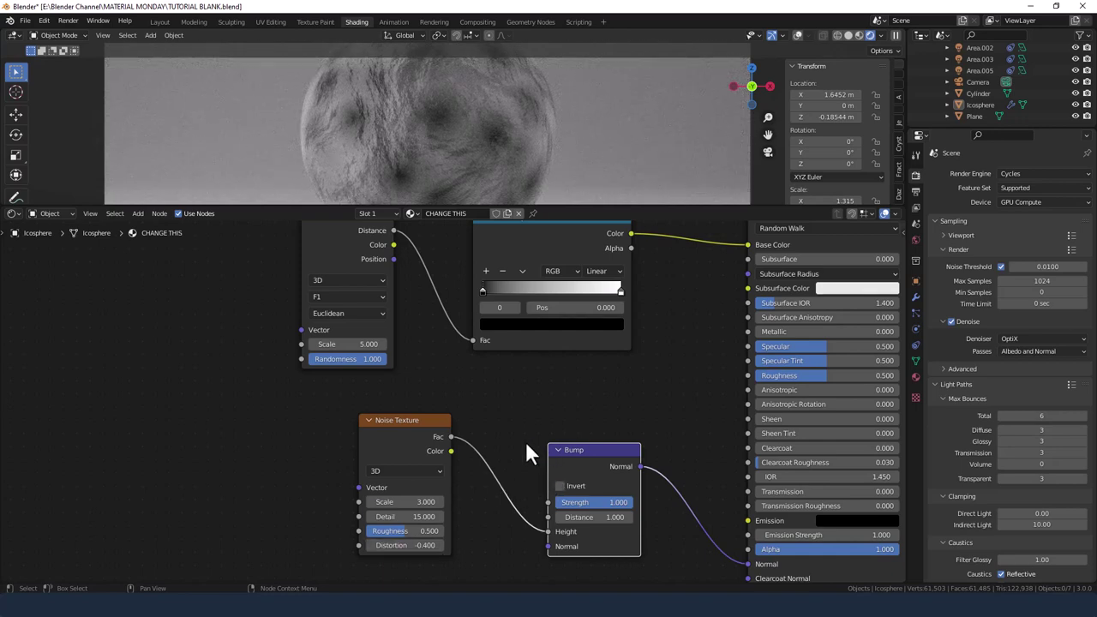
# - Set the Bump node's Strength to 0.25
pyautogui.moveTo(525, 441); pyautogui.dragTo(458, 423, button='middle')
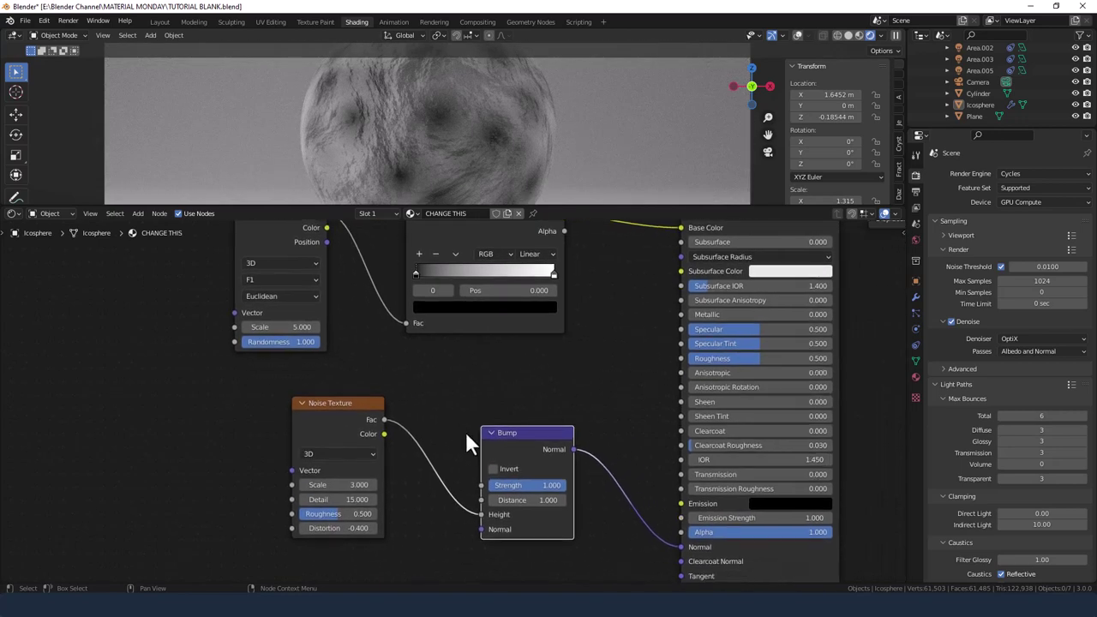
pyautogui.click(533, 485)
pyautogui.write('.25')
pyautogui.press('Return')
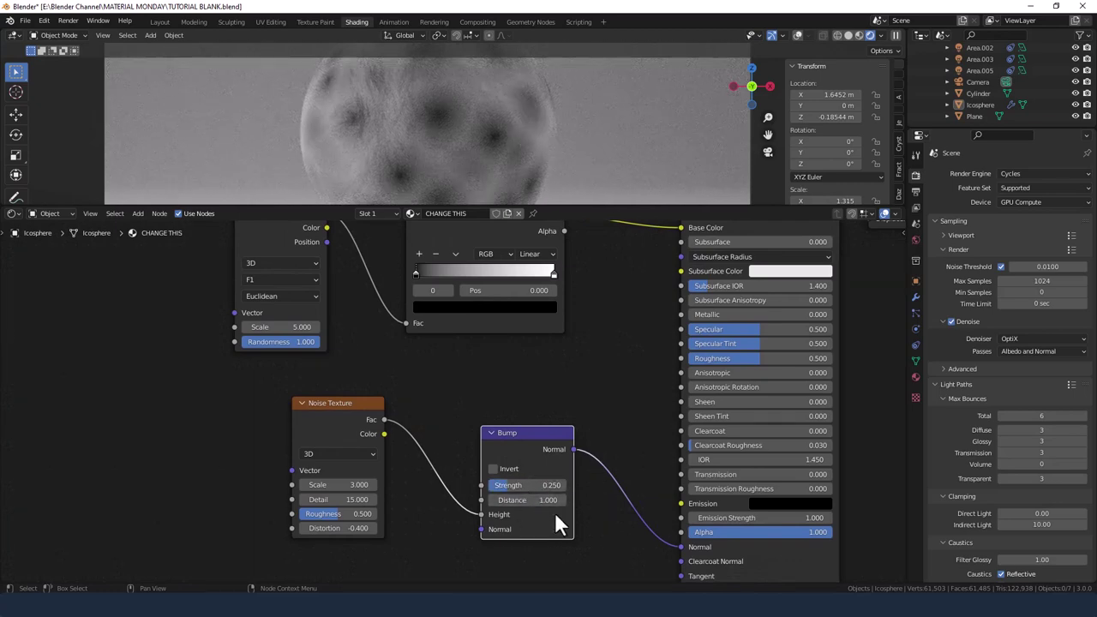
# - Colour the ColorRamp's black stop a very dark brown with hue 0.031, saturation 0.984 and value 0.01
pyautogui.moveTo(436, 320); pyautogui.dragTo(438, 365, button='middle')
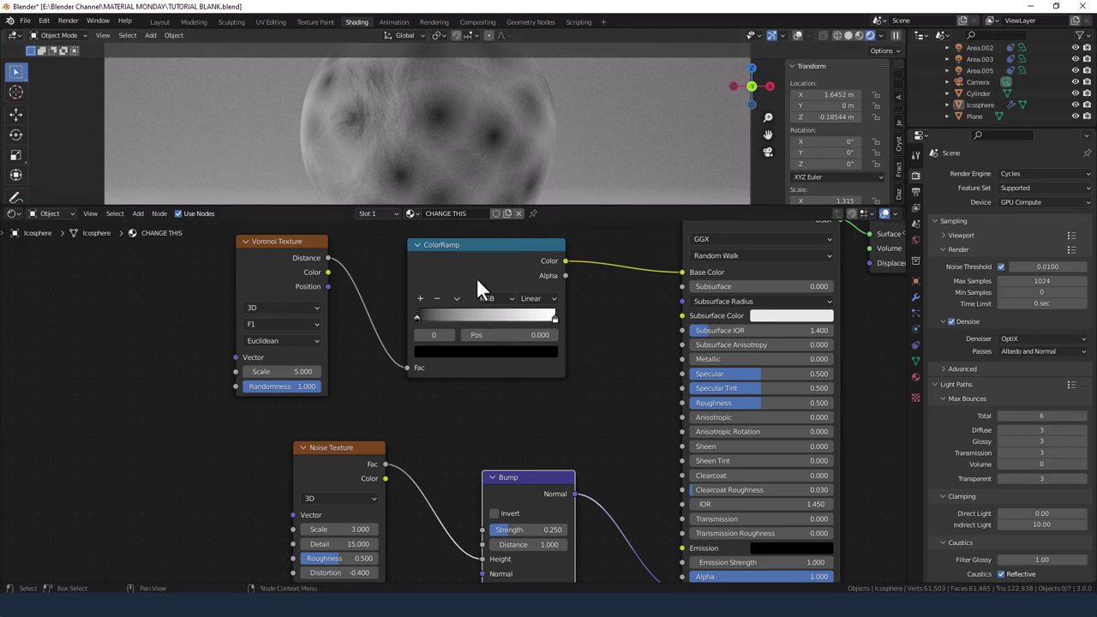
pyautogui.click(416, 317)
pyautogui.click(434, 351)
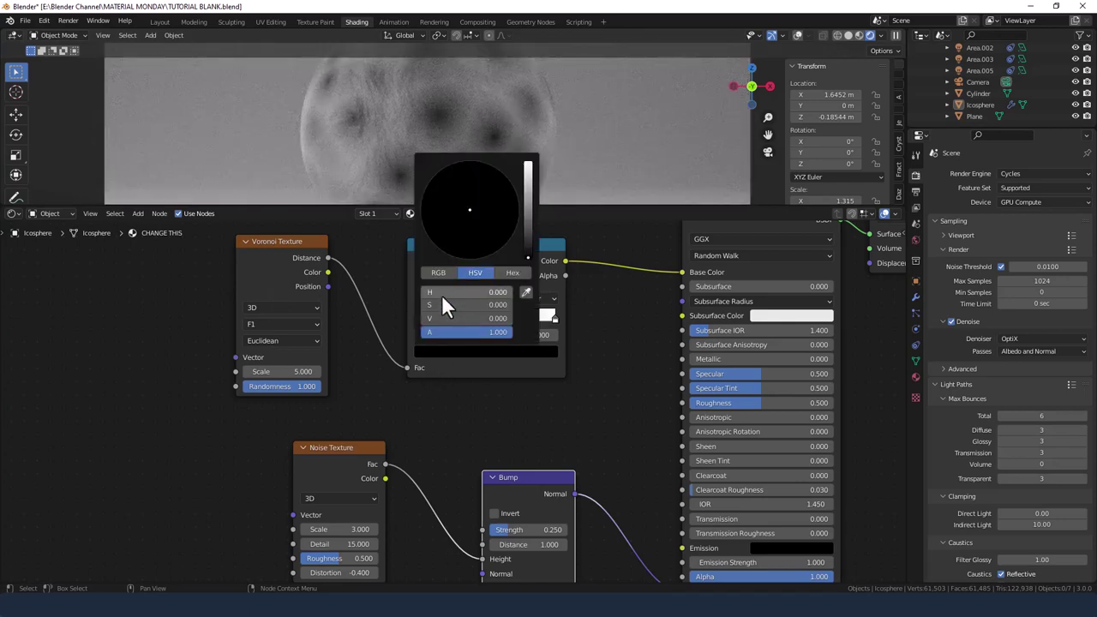
pyautogui.moveTo(437, 317); pyautogui.dragTo(487, 288)
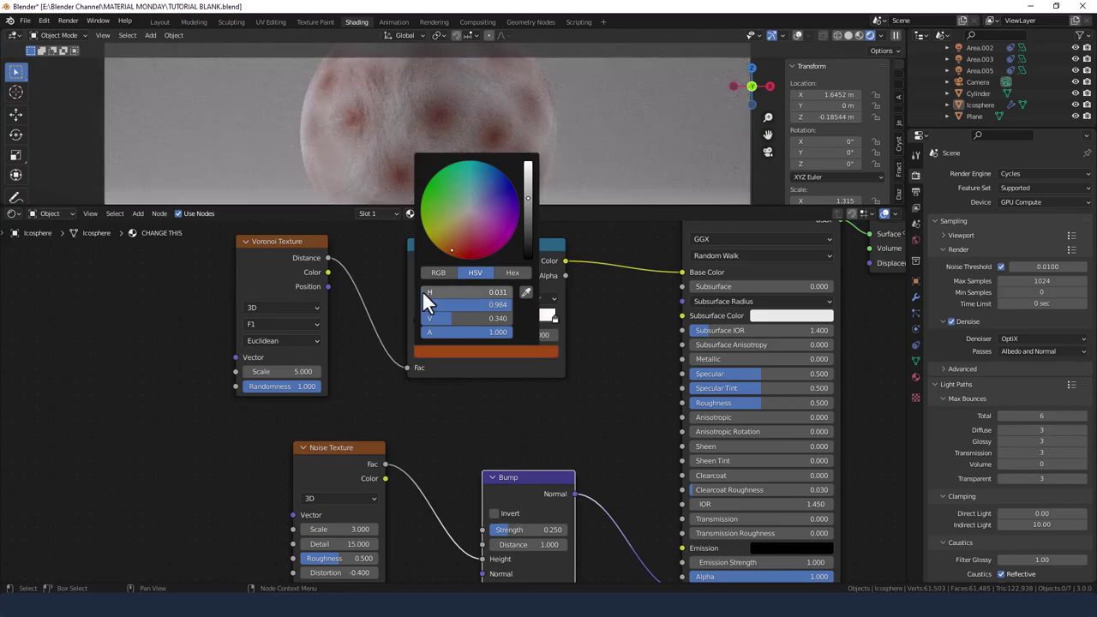
pyautogui.click(461, 318)
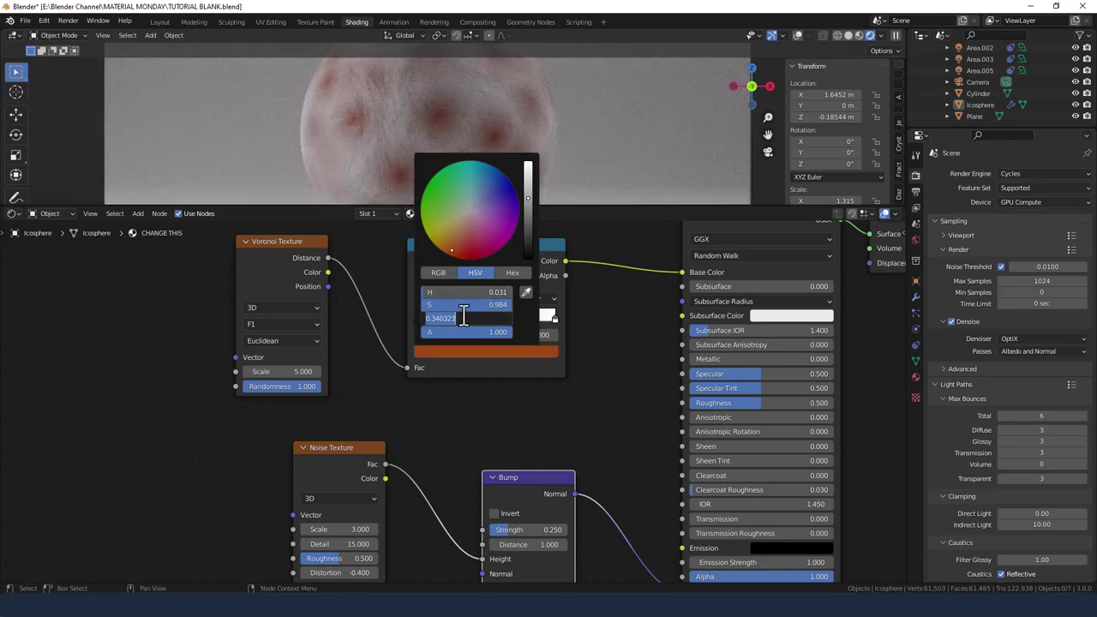
pyautogui.write('.01')
pyautogui.press('Return')
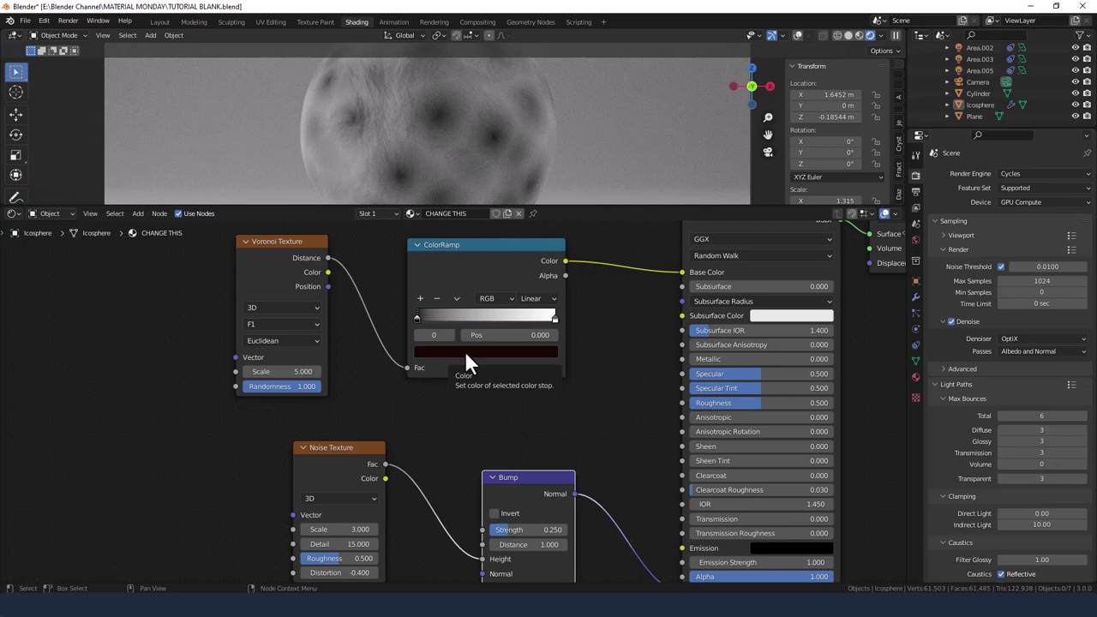
# - Colour the ColorRamp's white stop a muted medium brown with value 0.189
pyautogui.click(555, 319)
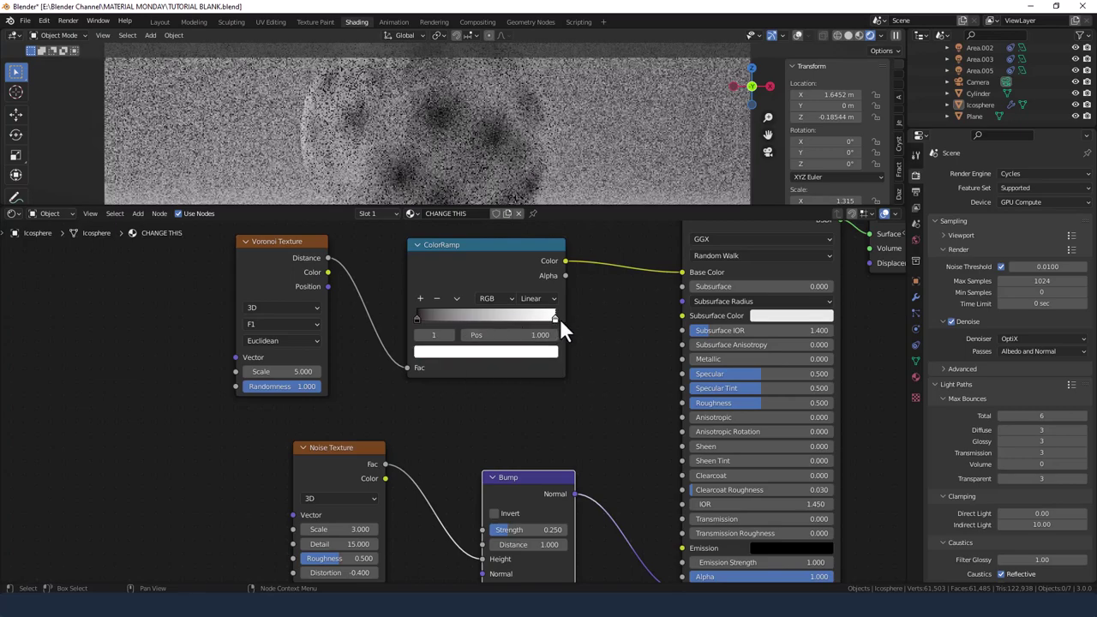
pyautogui.click(515, 353)
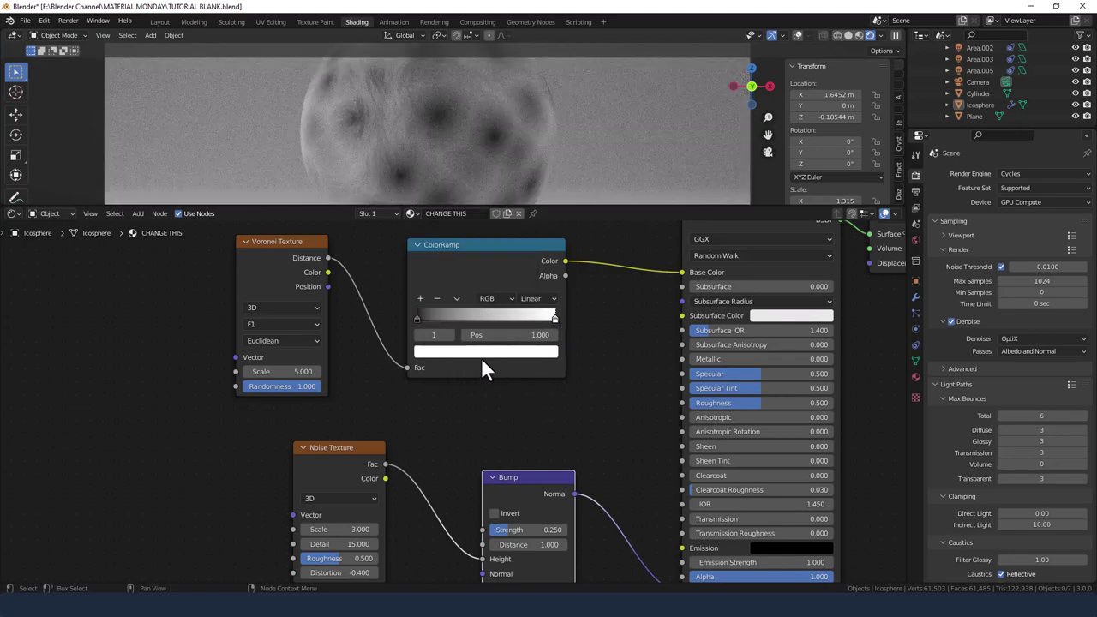
pyautogui.click(486, 360)
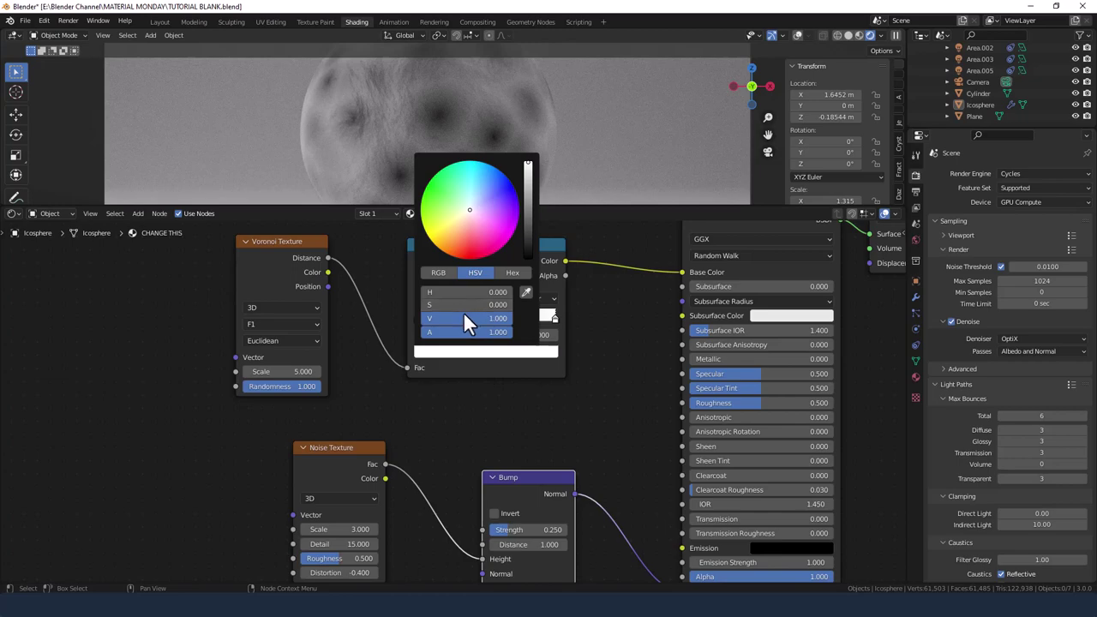
pyautogui.moveTo(453, 307); pyautogui.dragTo(514, 307)
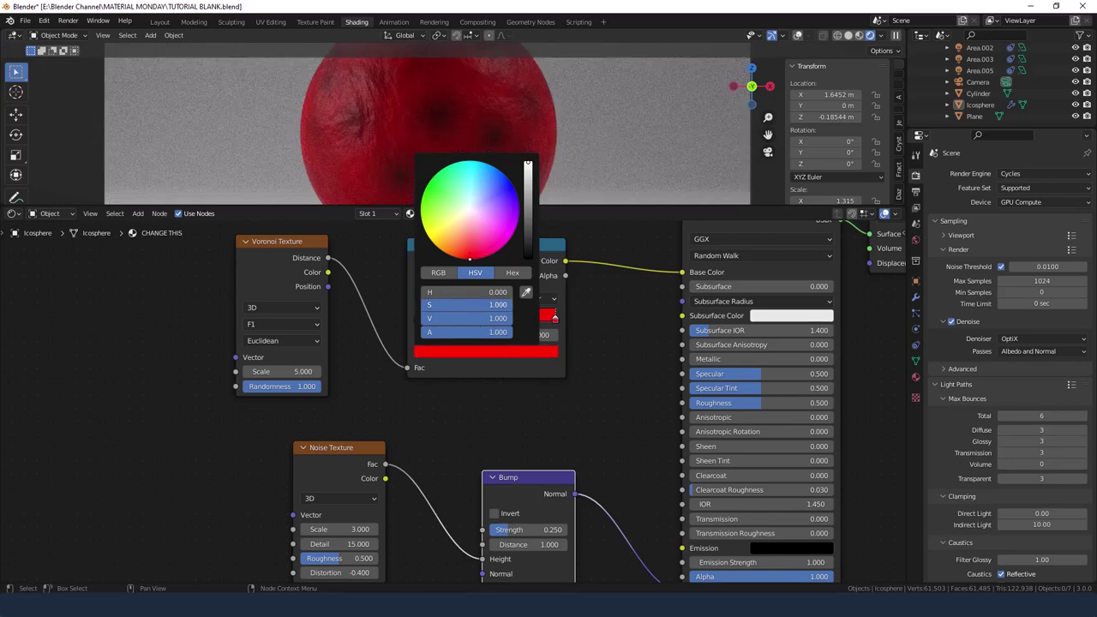
pyautogui.moveTo(452, 292); pyautogui.dragTo(467, 292)
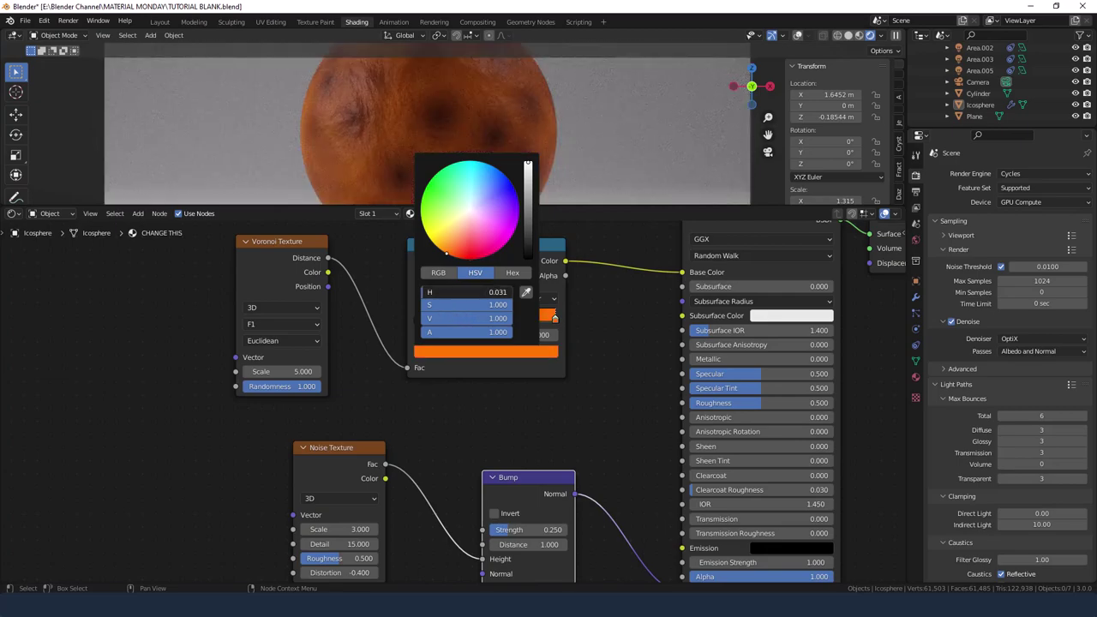
pyautogui.moveTo(477, 301); pyautogui.dragTo(439, 318)
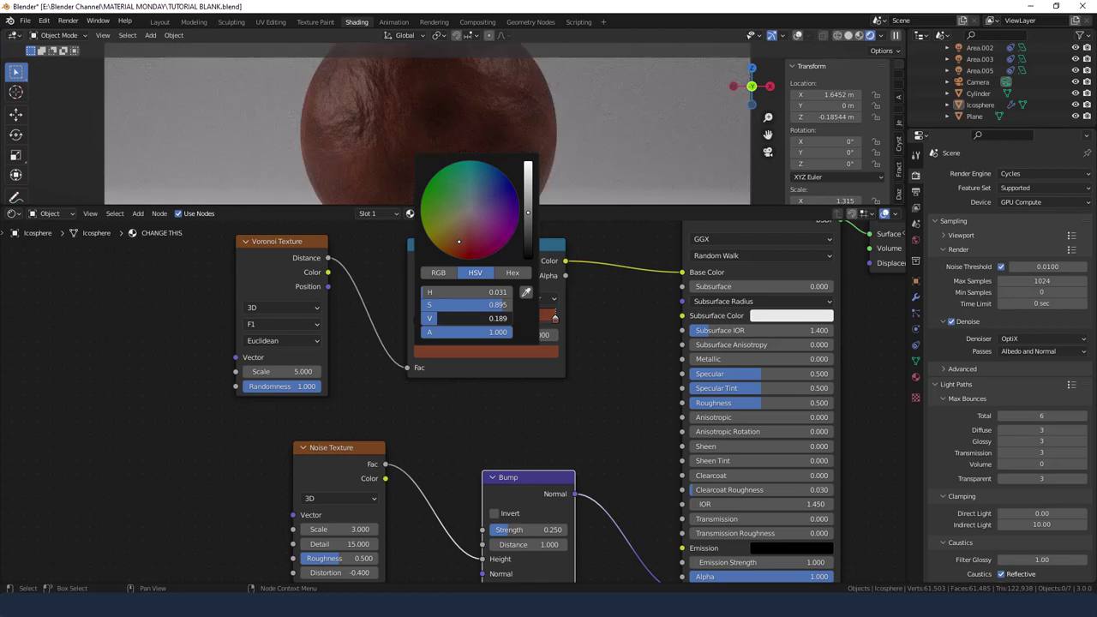
pyautogui.moveTo(503, 305); pyautogui.dragTo(486, 305)
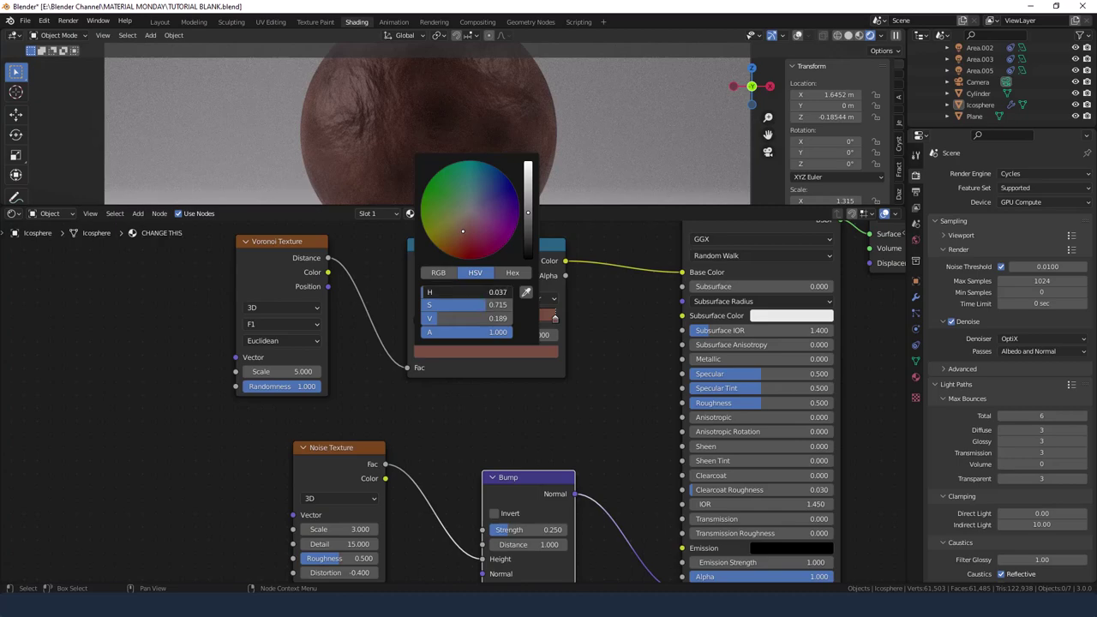
pyautogui.moveTo(462, 230); pyautogui.dragTo(461, 231)
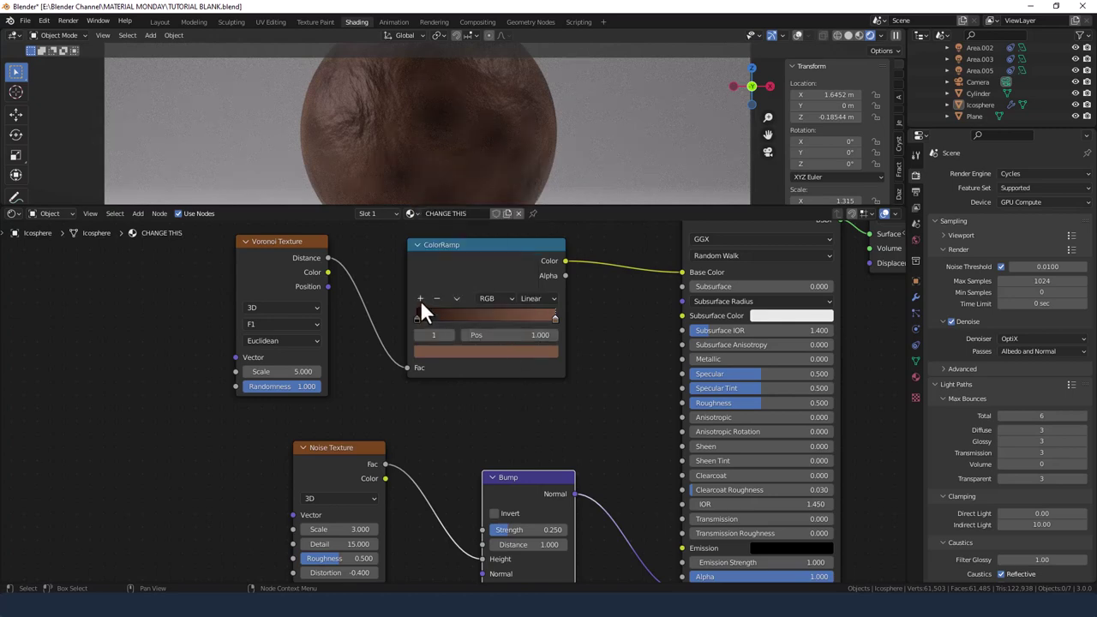
# - Add a ColorRamp stop between the two existing ones at position 0.291 and set its colour's value to 0.05
pyautogui.click(421, 297)
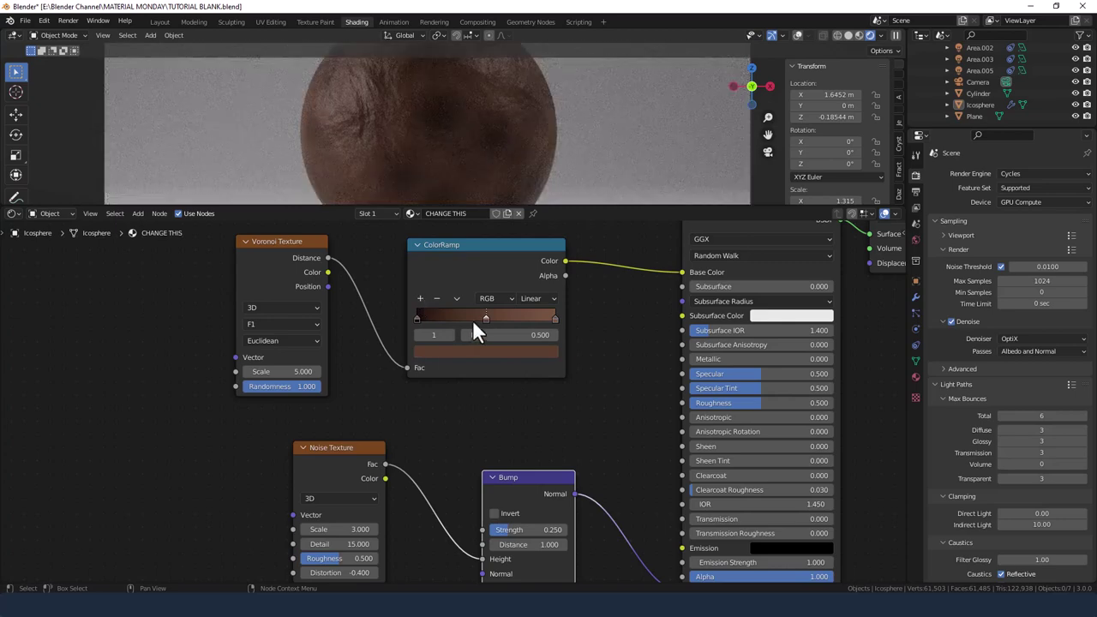
pyautogui.moveTo(487, 319); pyautogui.dragTo(453, 318)
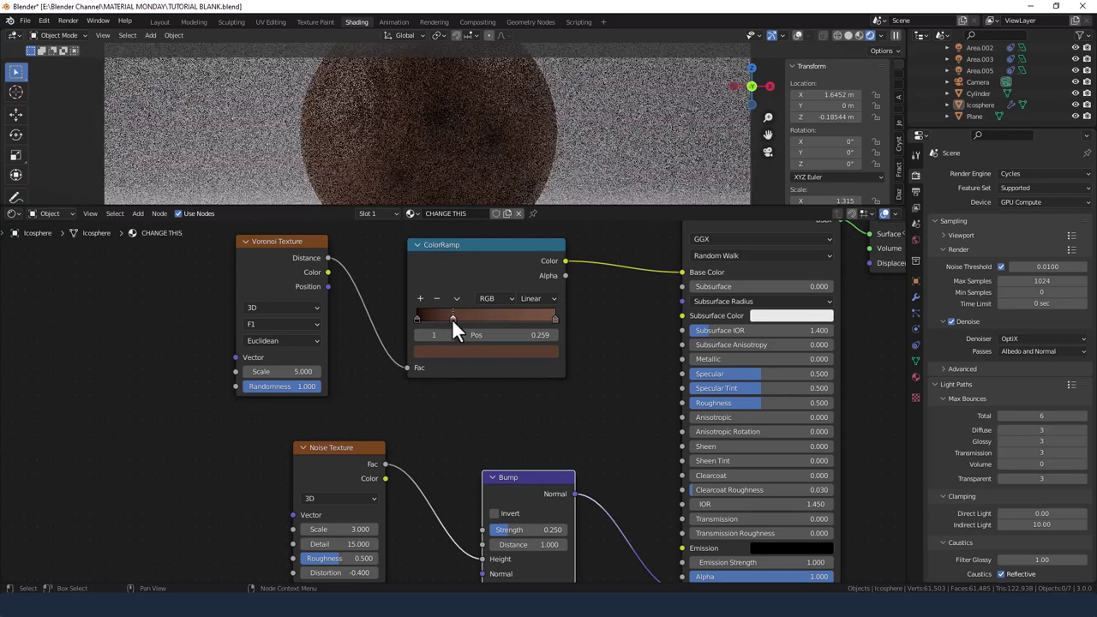
pyautogui.moveTo(452, 318); pyautogui.dragTo(457, 318)
pyautogui.click(460, 350)
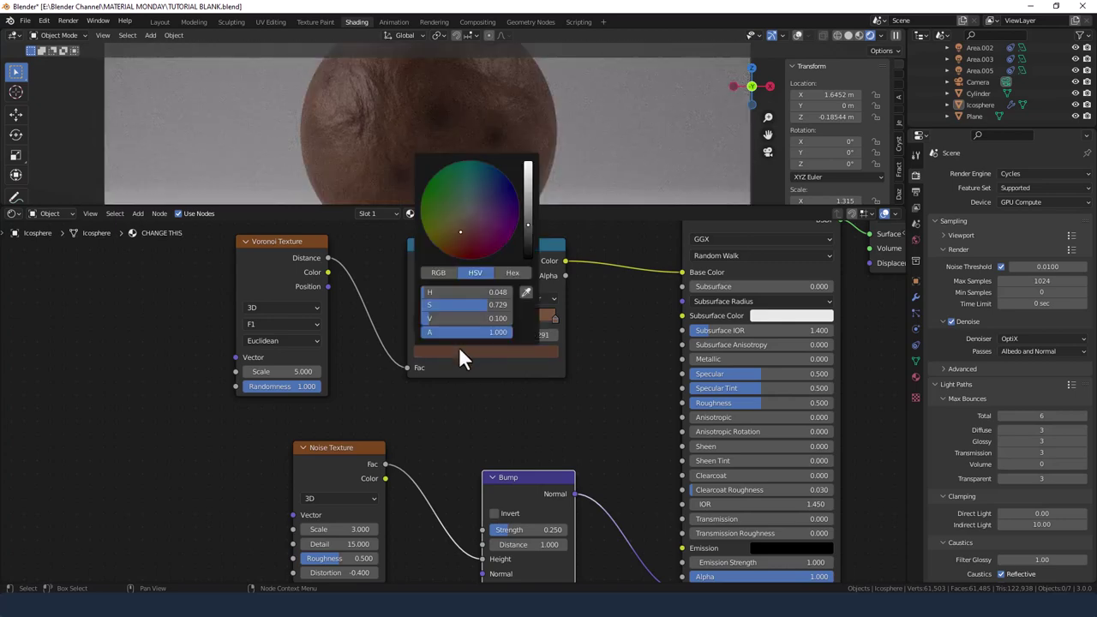
pyautogui.click(463, 319)
pyautogui.write('0.05')
pyautogui.press('Return')
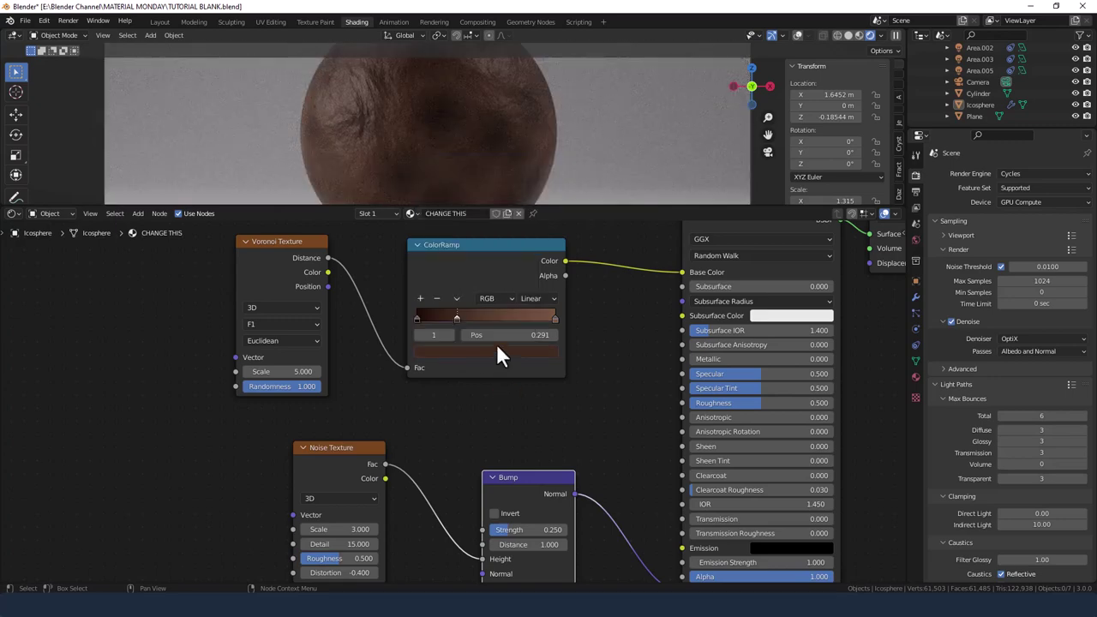
# - Add another ColorRamp stop between the middle and lightest brown stops, at position 0.732
pyautogui.click(555, 317)
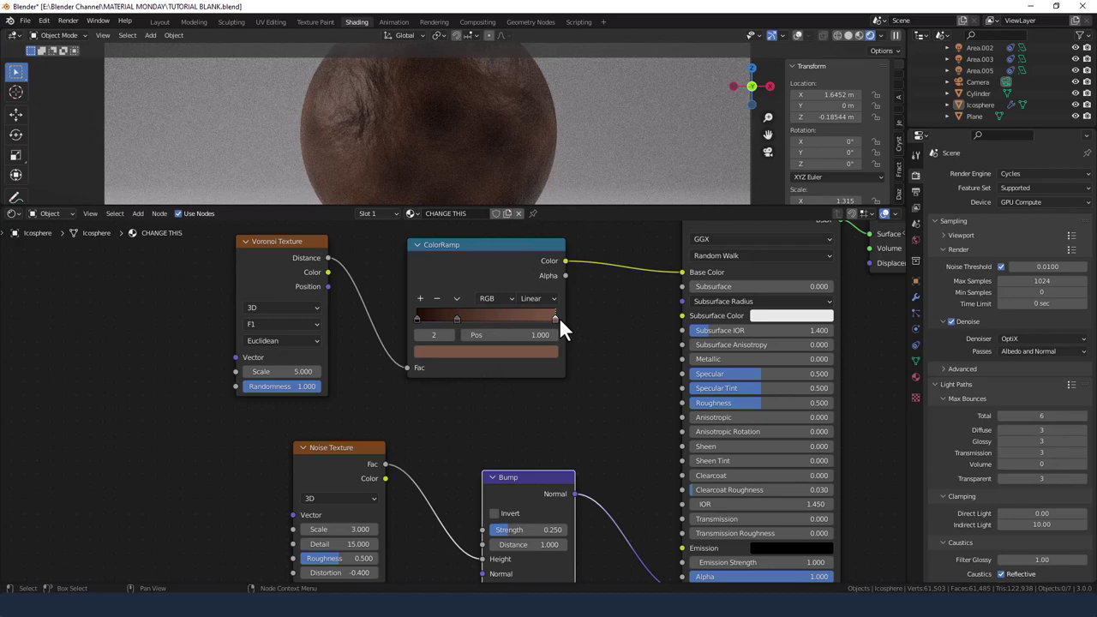
pyautogui.click(420, 298)
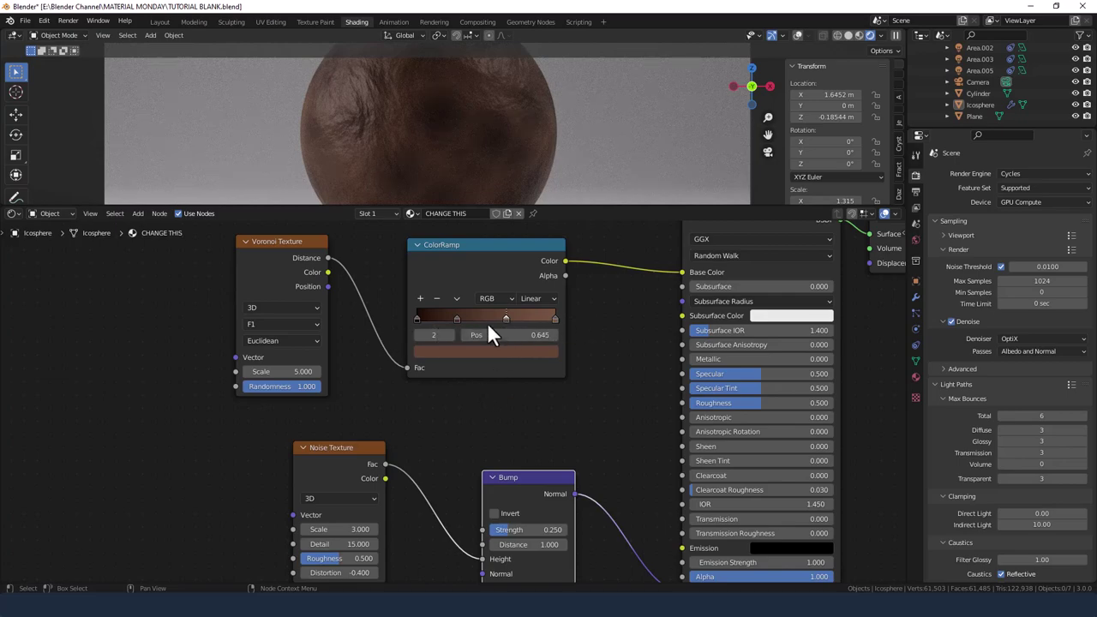
pyautogui.moveTo(505, 317); pyautogui.dragTo(517, 317)
# - Set the Principled shader's Specular to 1 and Specular Tint to 0, and feed its Clearcoat from the ColorRamp's Color output
pyautogui.click(730, 377)
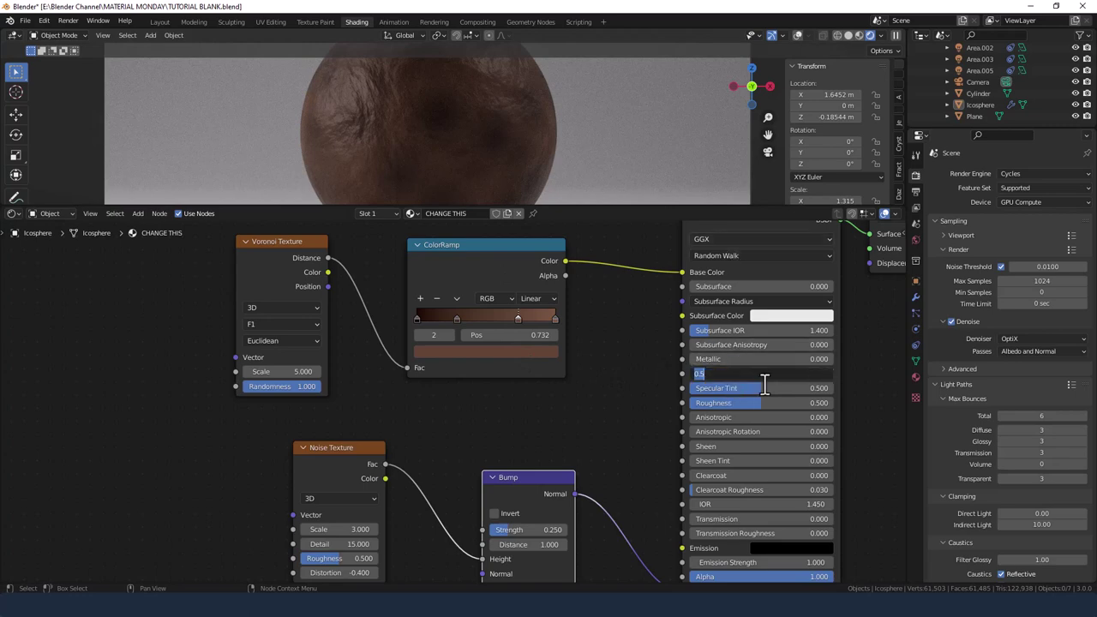
pyautogui.write('1')
pyautogui.press('Return')
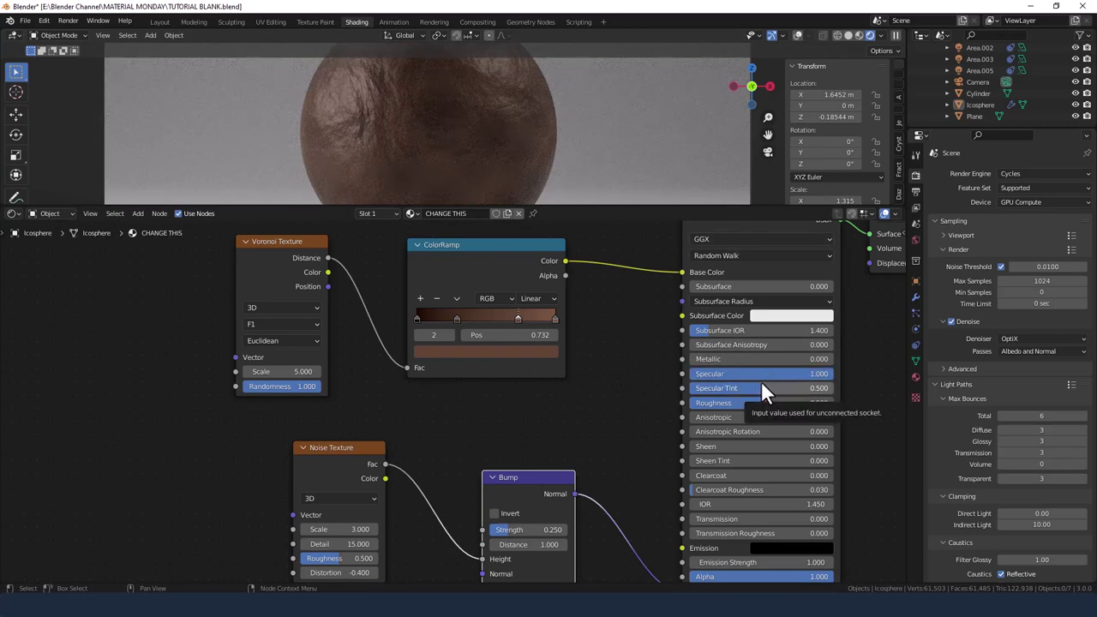
pyautogui.click(762, 387)
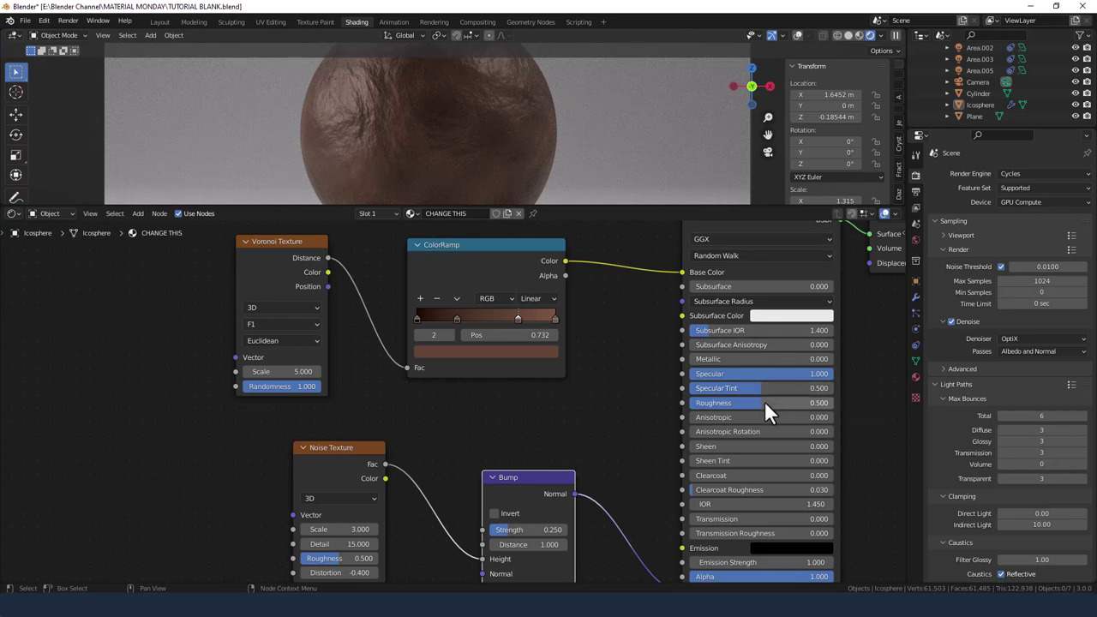
pyautogui.write('0')
pyautogui.press('Return')
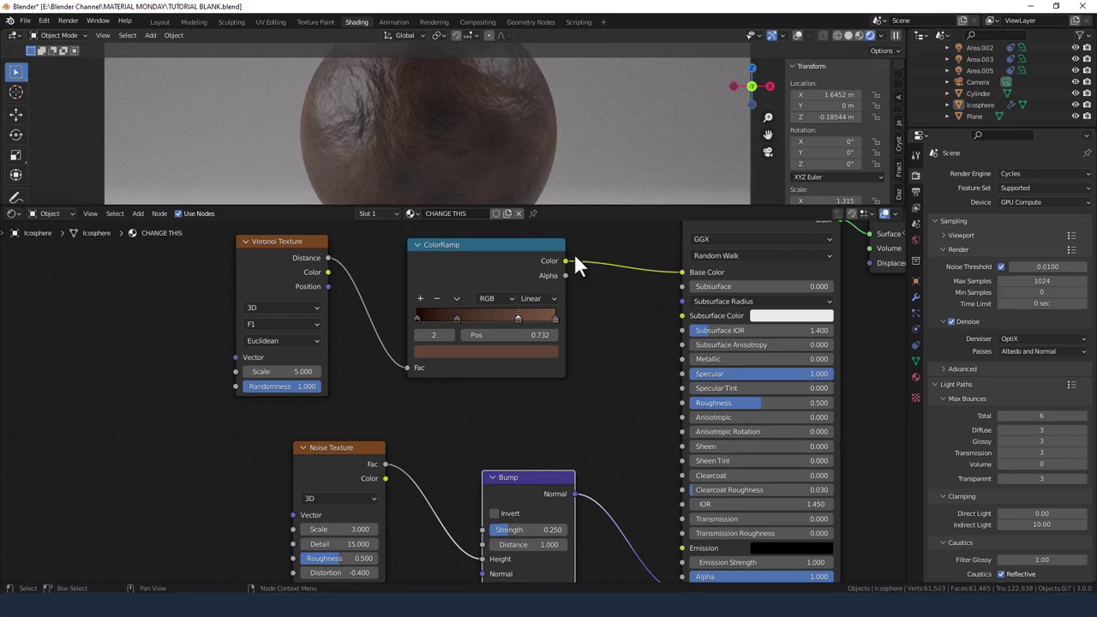
pyautogui.moveTo(564, 260); pyautogui.dragTo(678, 475)
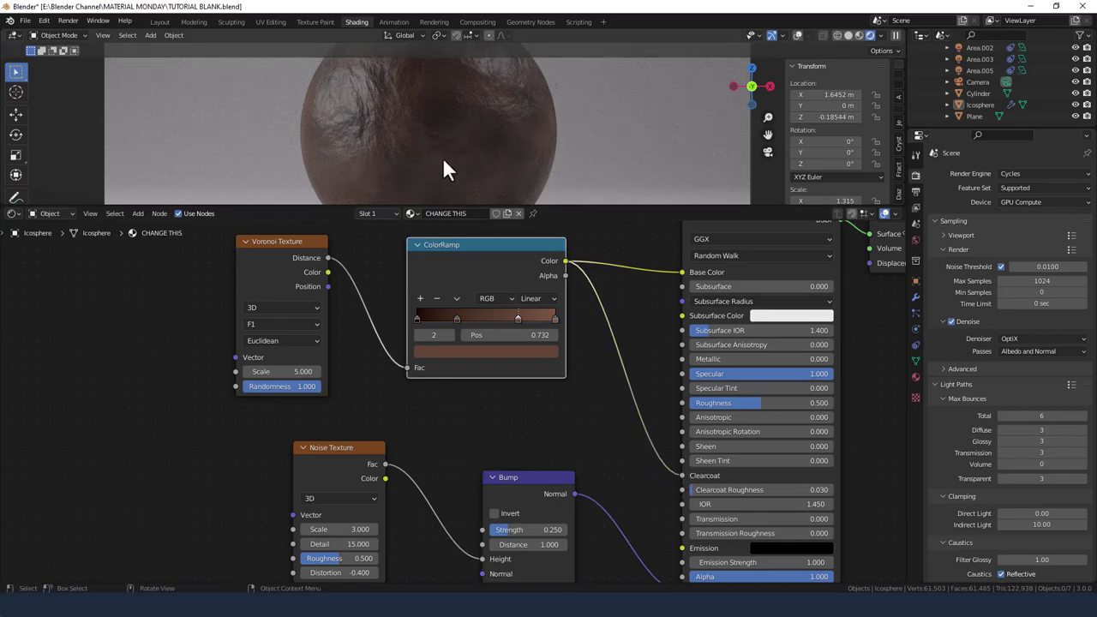